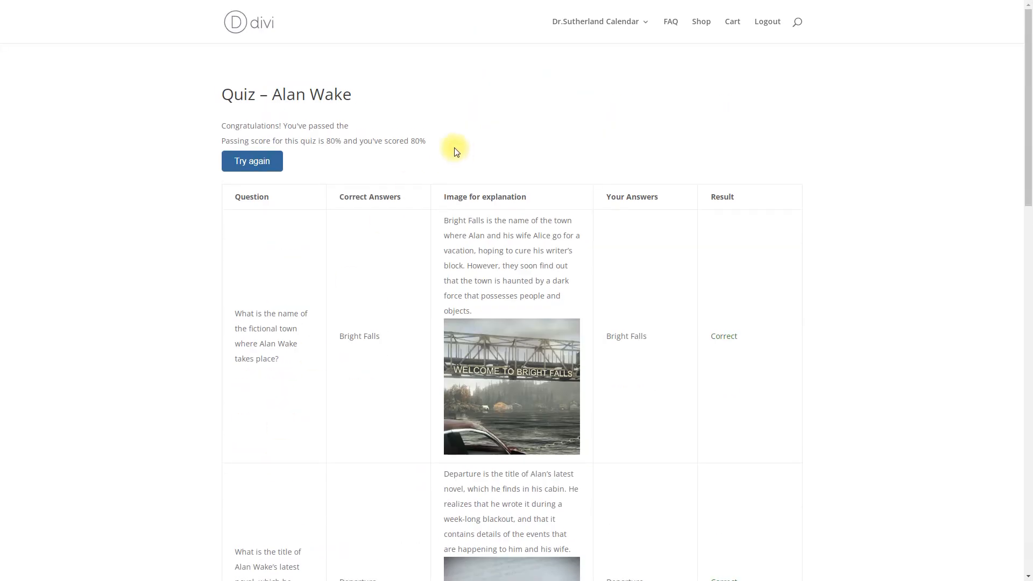
Scroll to the bottom of the Alan Wake quiz results page below the 80% chart
scroll(484, 193, "down", 2)
scroll(635, 269, "down", 3)
scroll(649, 272, "down", 13)
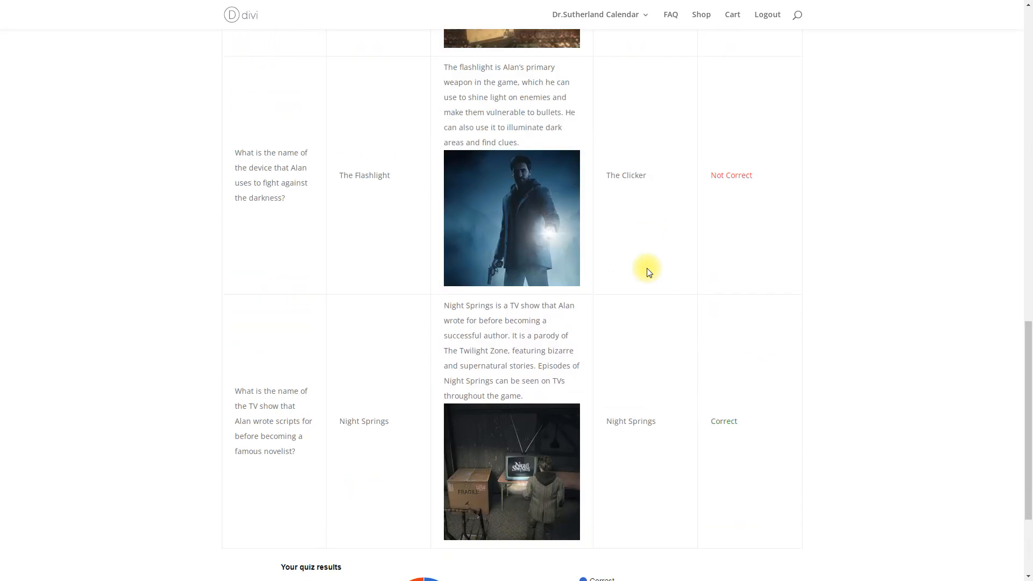
scroll(648, 272, "down", 3)
Send the result to the mailbox, then keep Max as the Progress Report score type in General Settings
left_click(428, 520)
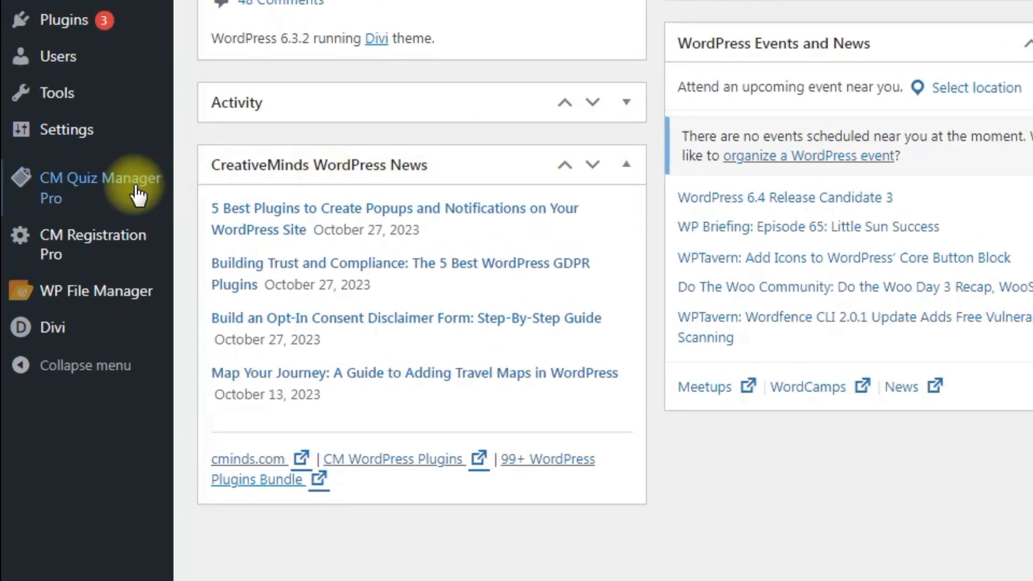
mouse_move(69, 299)
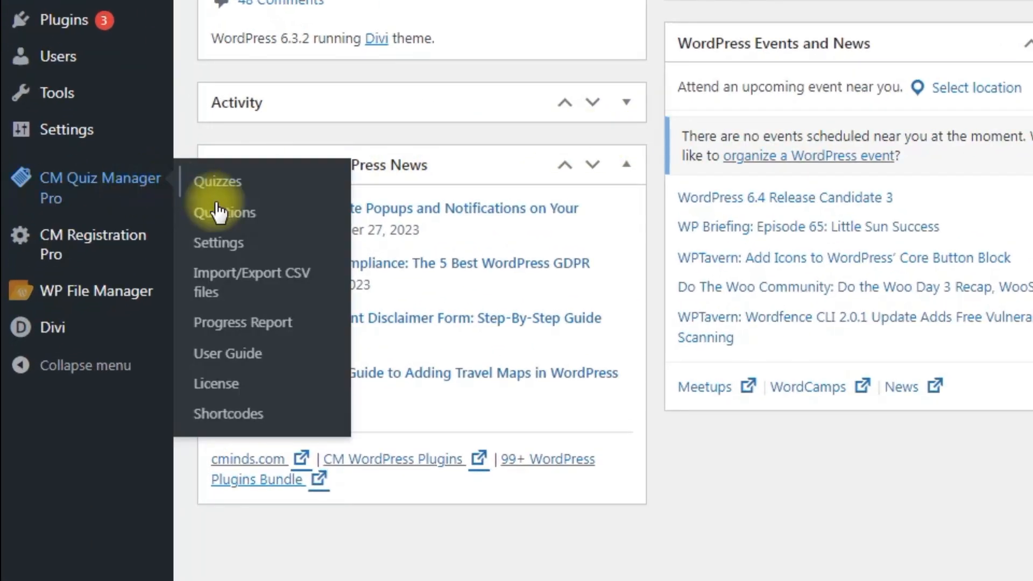
left_click(245, 247)
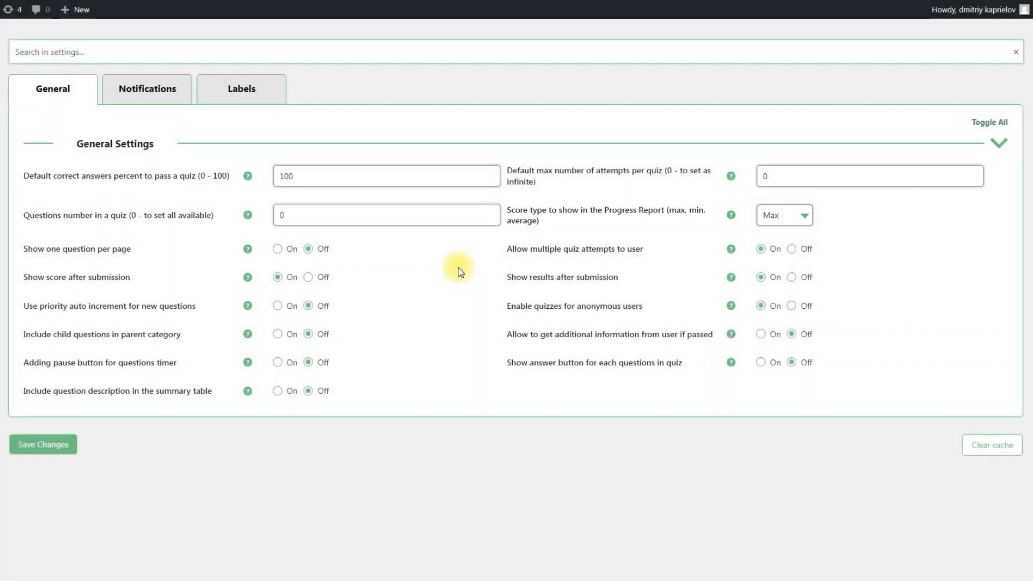
left_click(791, 216)
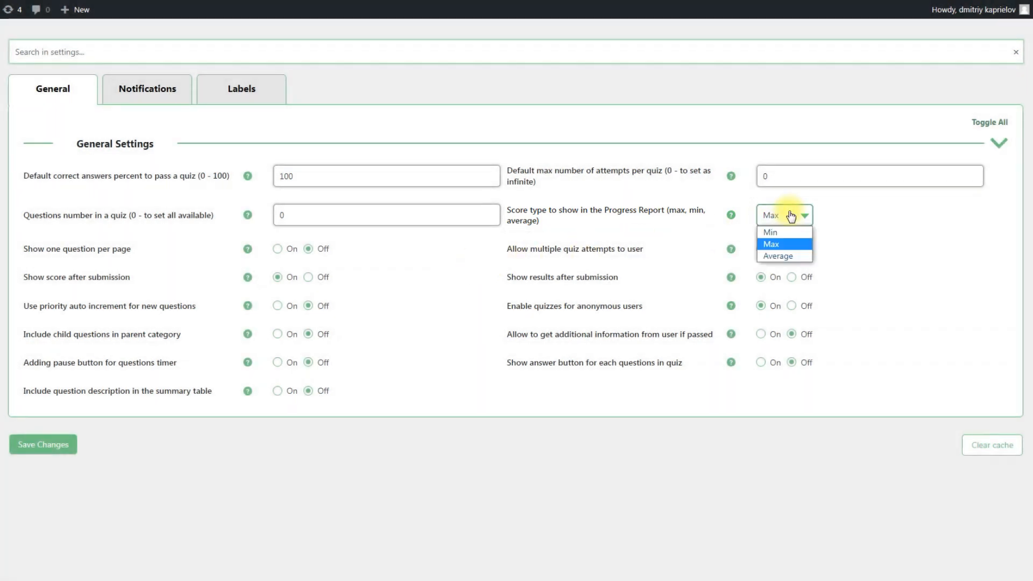
left_click(432, 253)
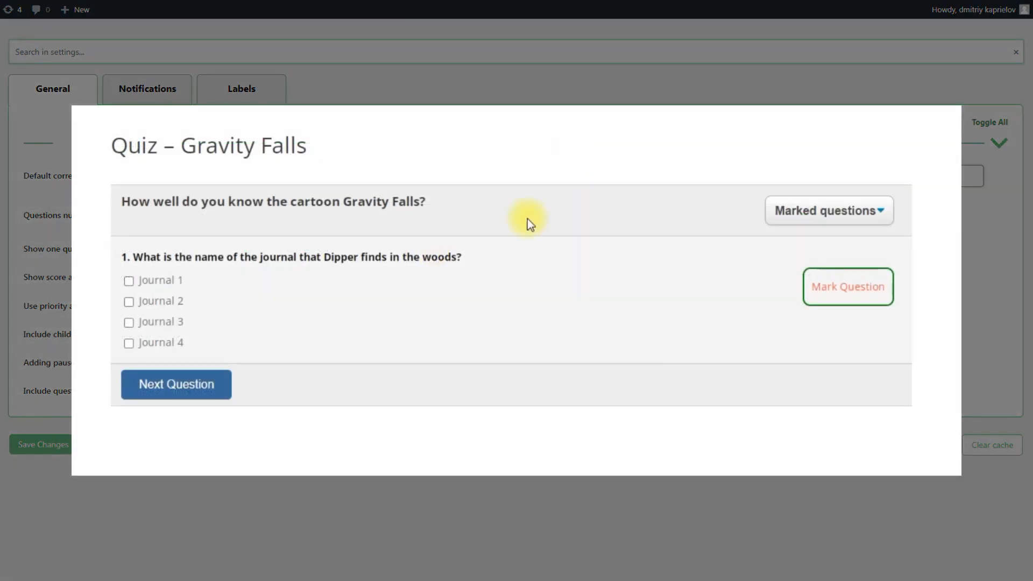
Step through the Gravity Falls quiz to question 4 and back to question 1
left_click(215, 391)
left_click(288, 392)
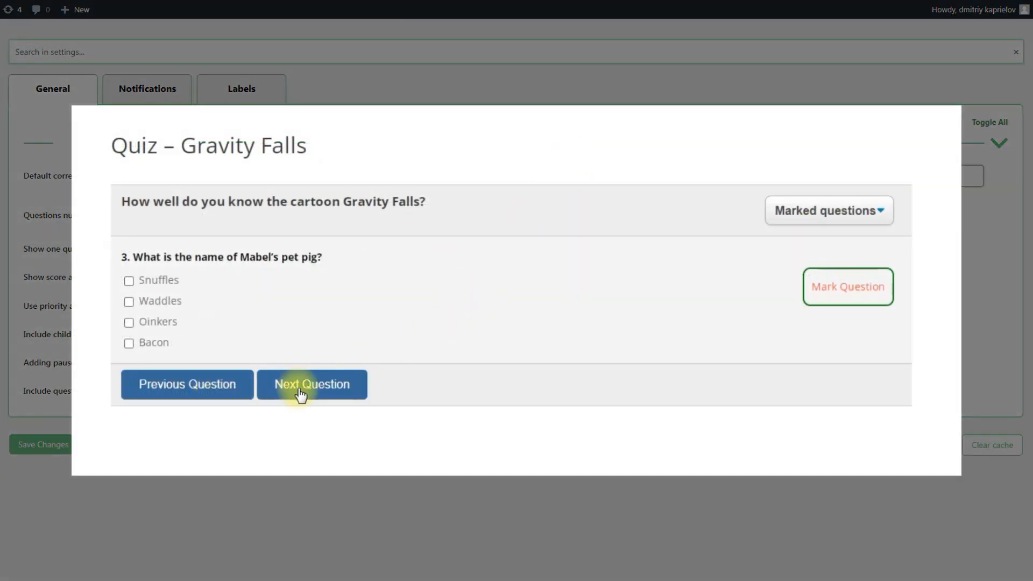
left_click(321, 399)
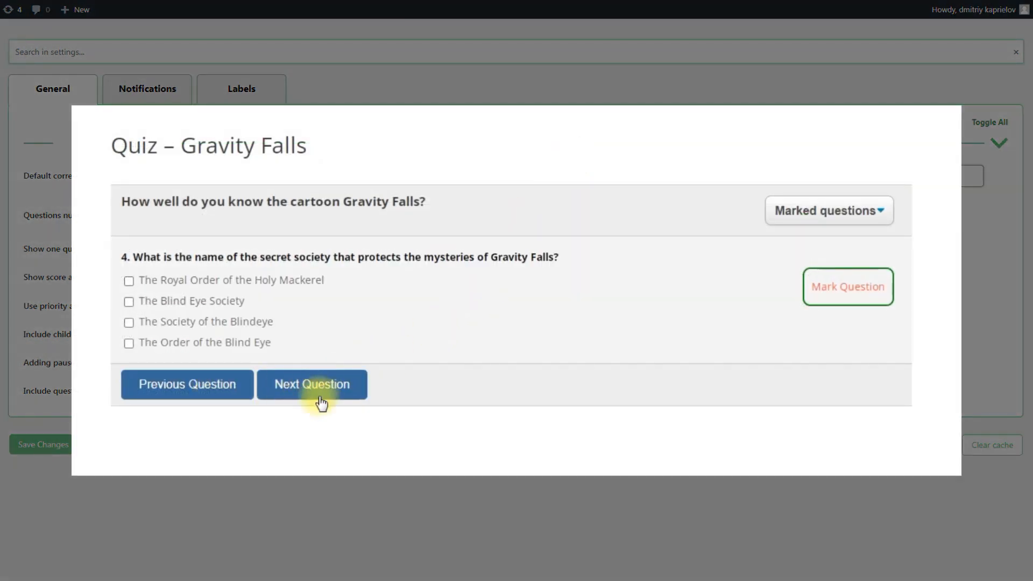
left_click(215, 397)
left_click(208, 397)
left_click(202, 396)
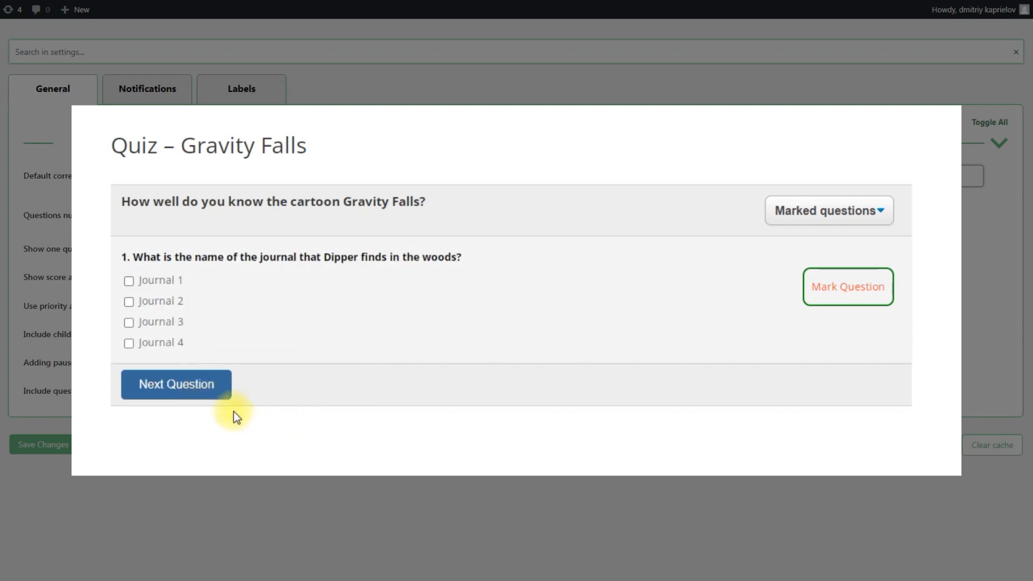
Mark questions 1, 2 and 3 for review, moving on to question 4
left_click(845, 293)
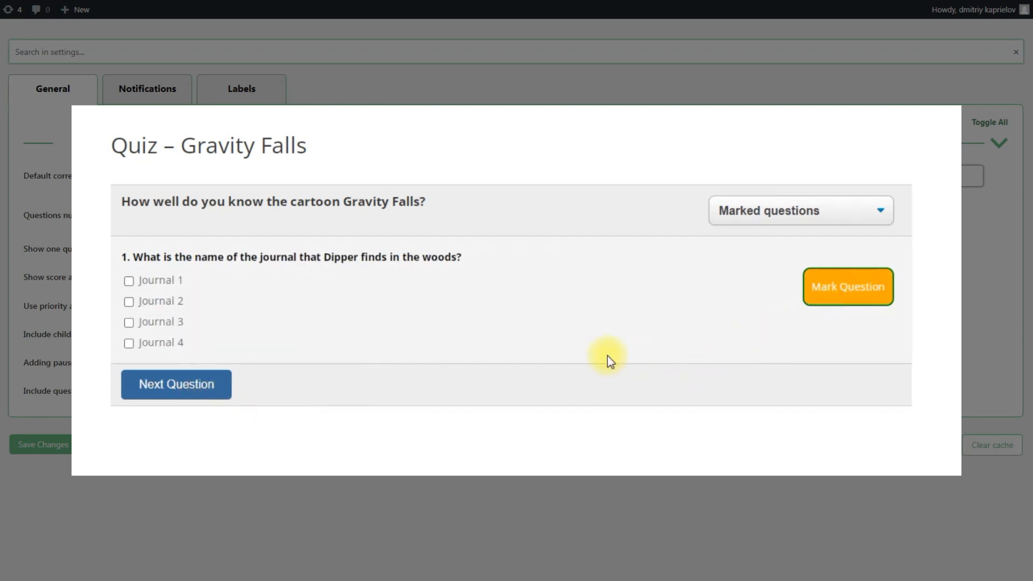
left_click(220, 396)
left_click(851, 293)
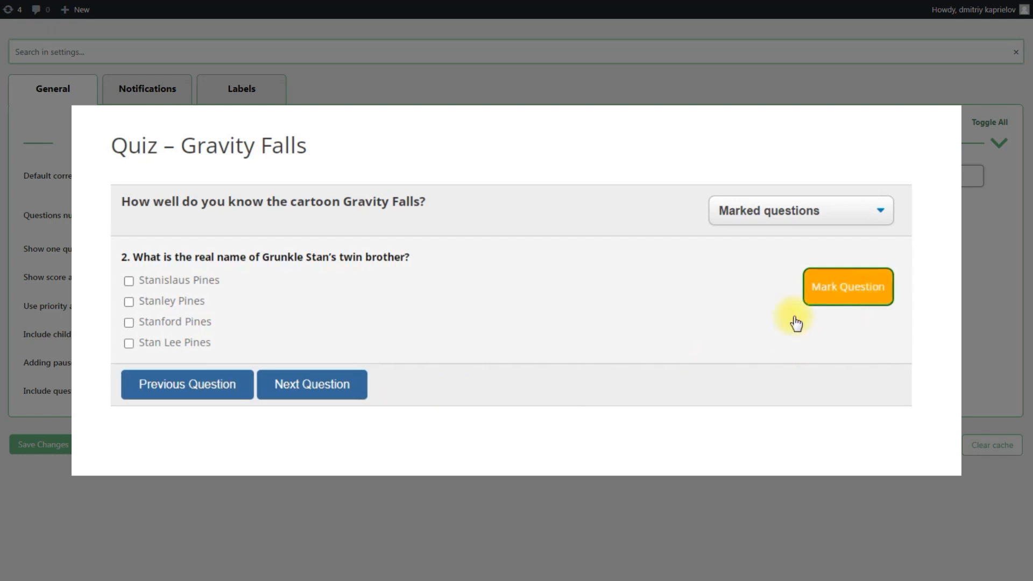
left_click(346, 395)
left_click(834, 301)
left_click(341, 401)
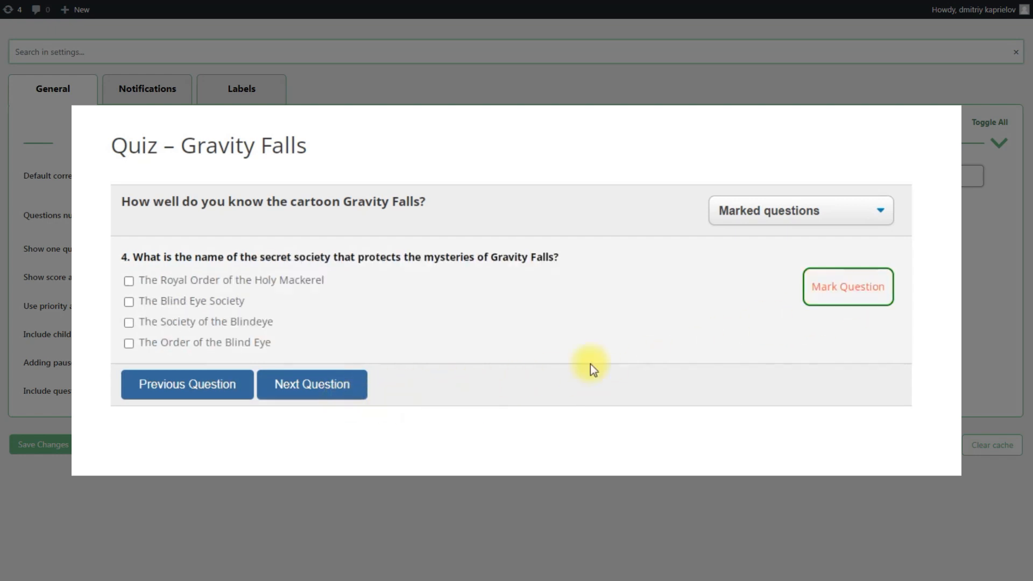
Use the Marked questions list to jump to question 2, then question 1
left_click(812, 212)
left_click(817, 246)
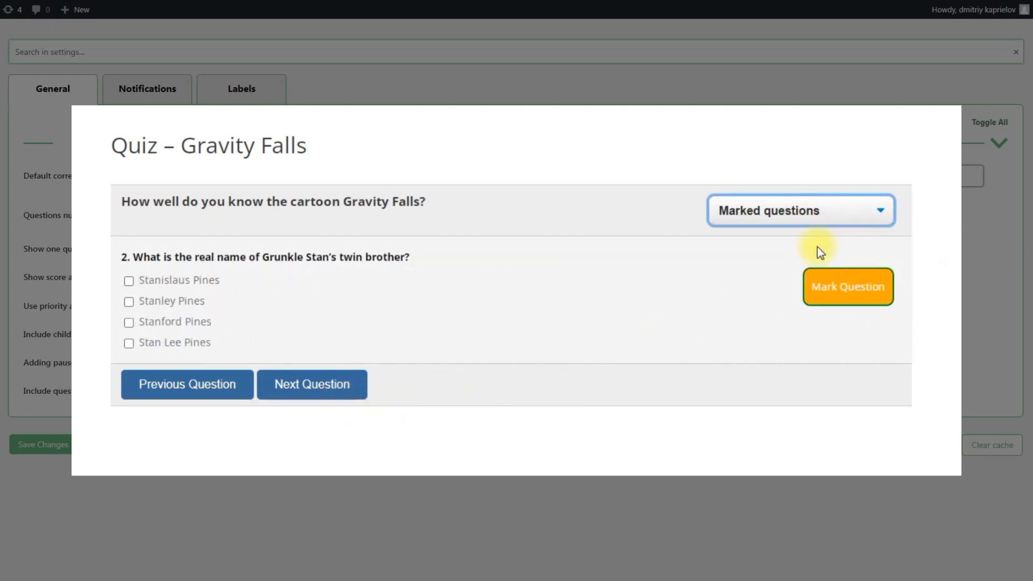
left_click(807, 214)
left_click(808, 233)
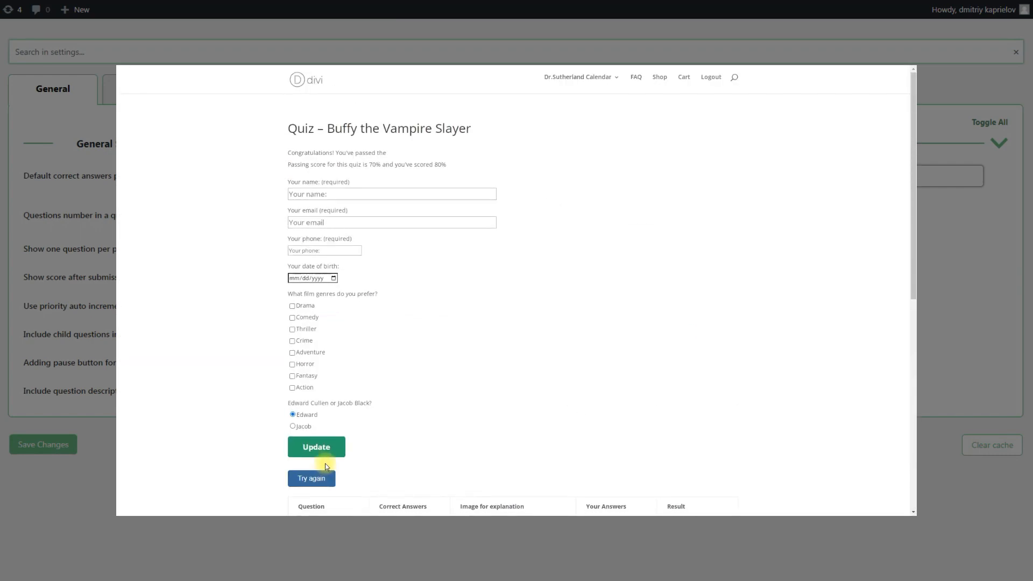
Enter the respondent's name, e-mail, phone and date of birth, then pause and resume the timer
left_click(421, 204)
type("Danny")
left_click(406, 232)
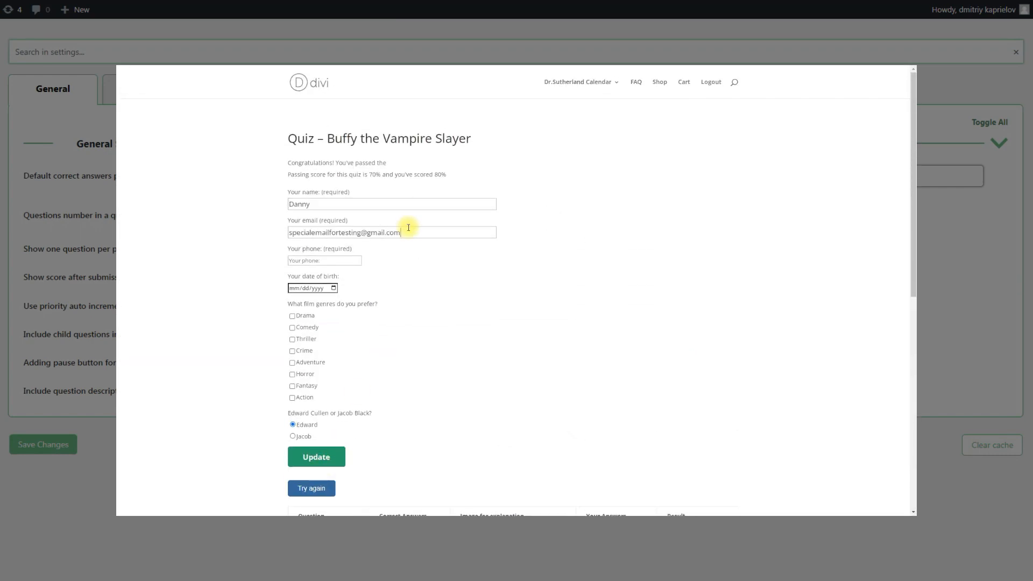
left_click(337, 260)
type("+17775552368")
left_click(334, 288)
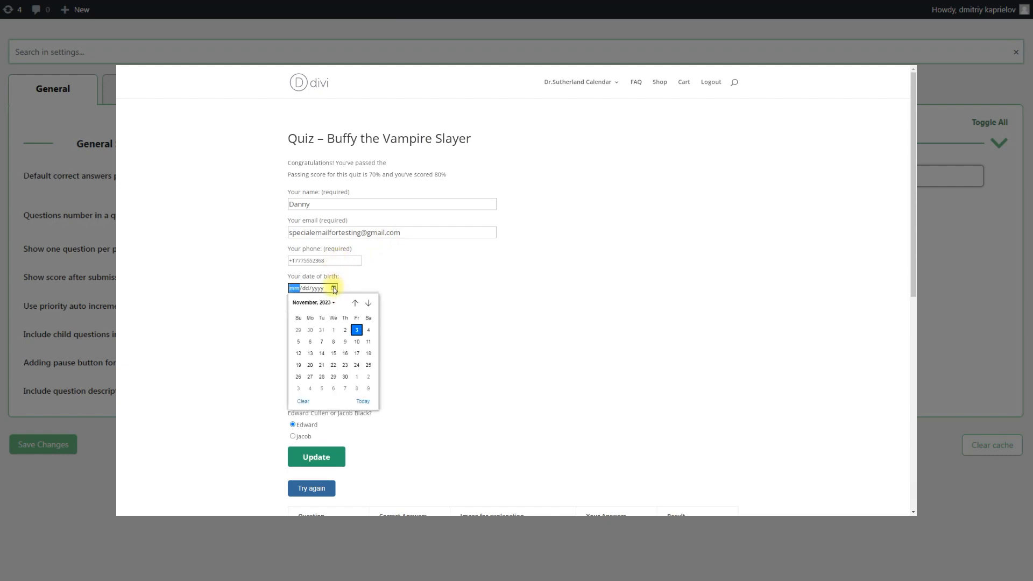
left_click(295, 289)
type("10171990")
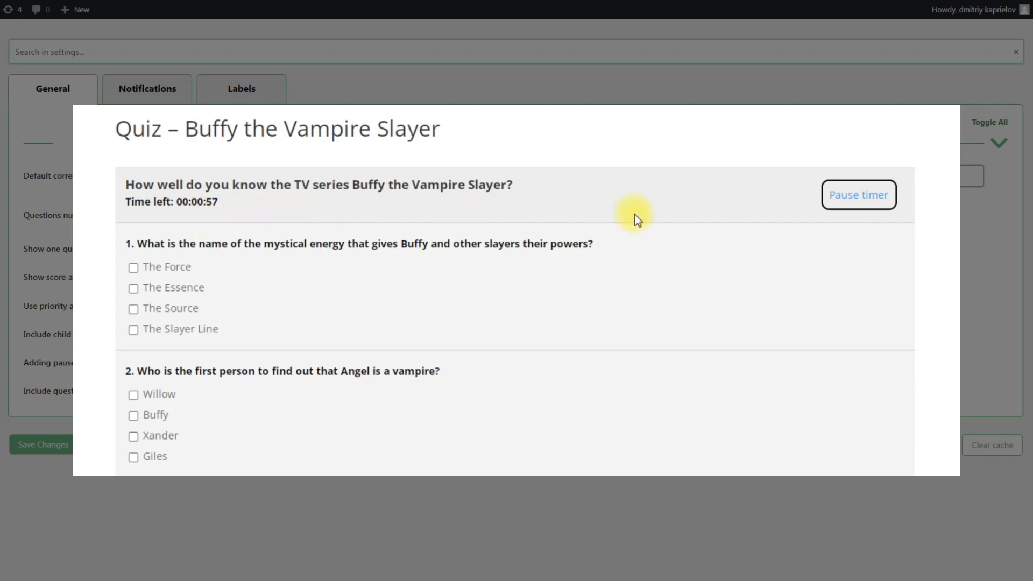
left_click(836, 209)
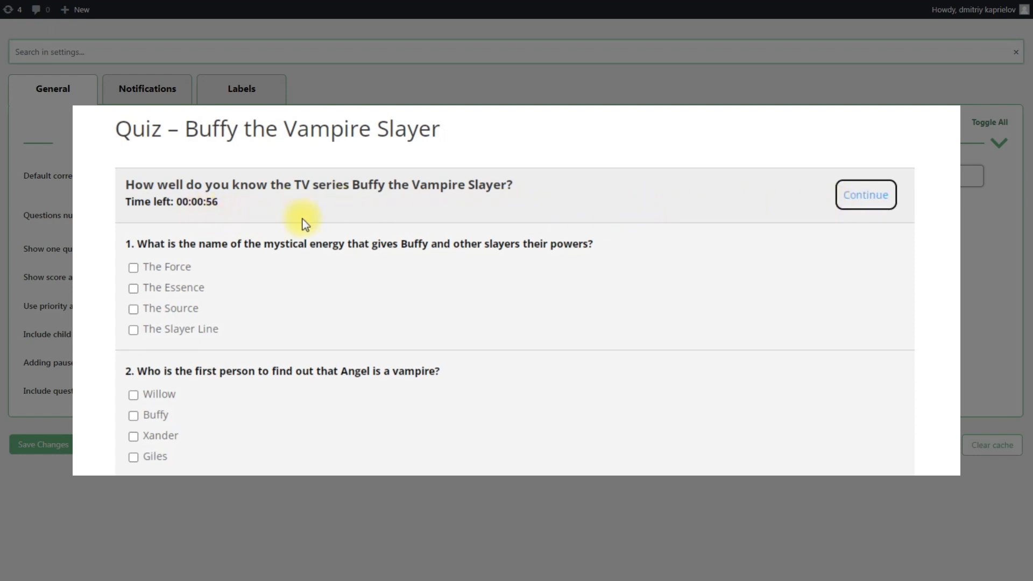
left_click(853, 204)
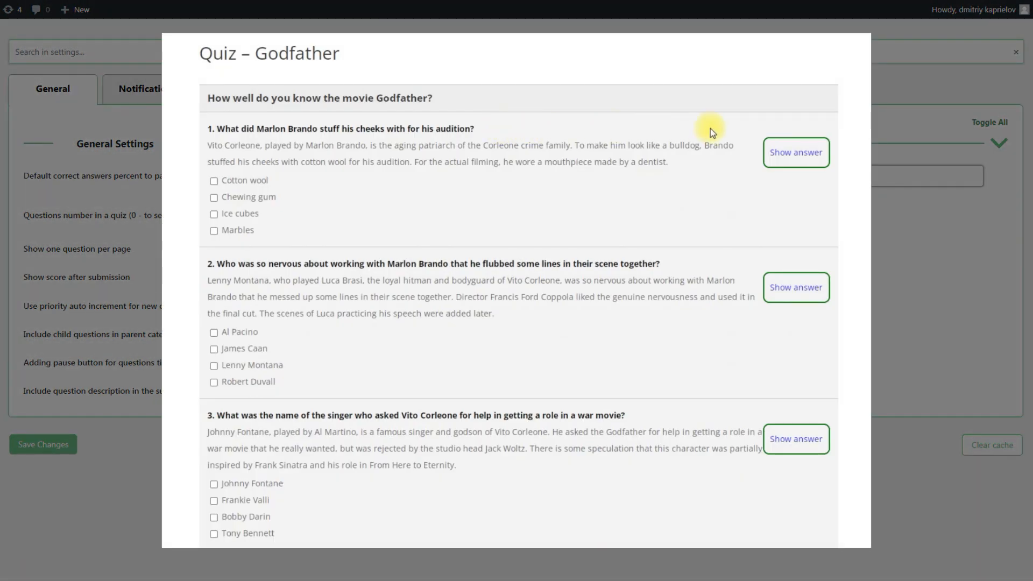
left_click(804, 154)
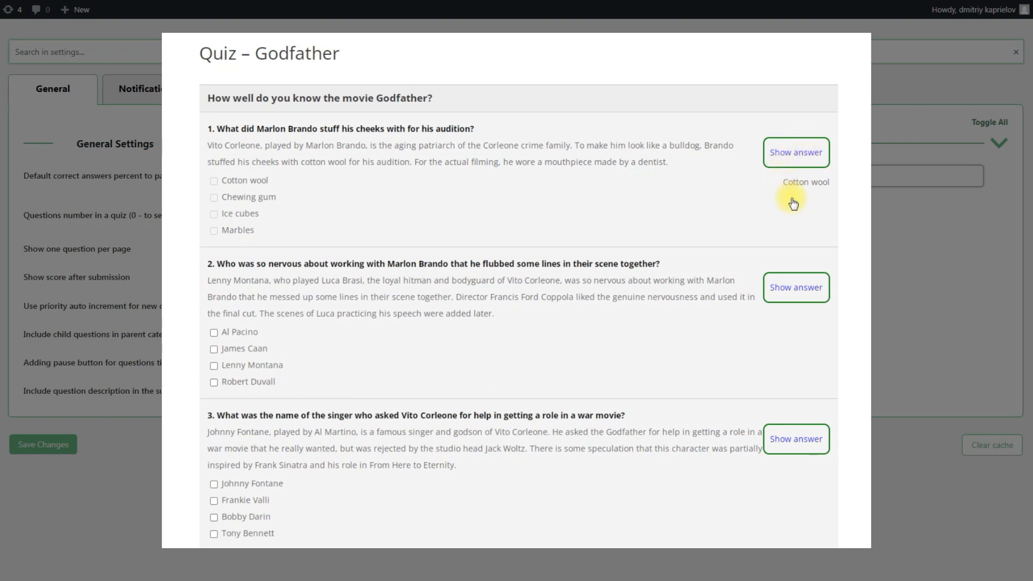
left_click(225, 366)
left_click(785, 296)
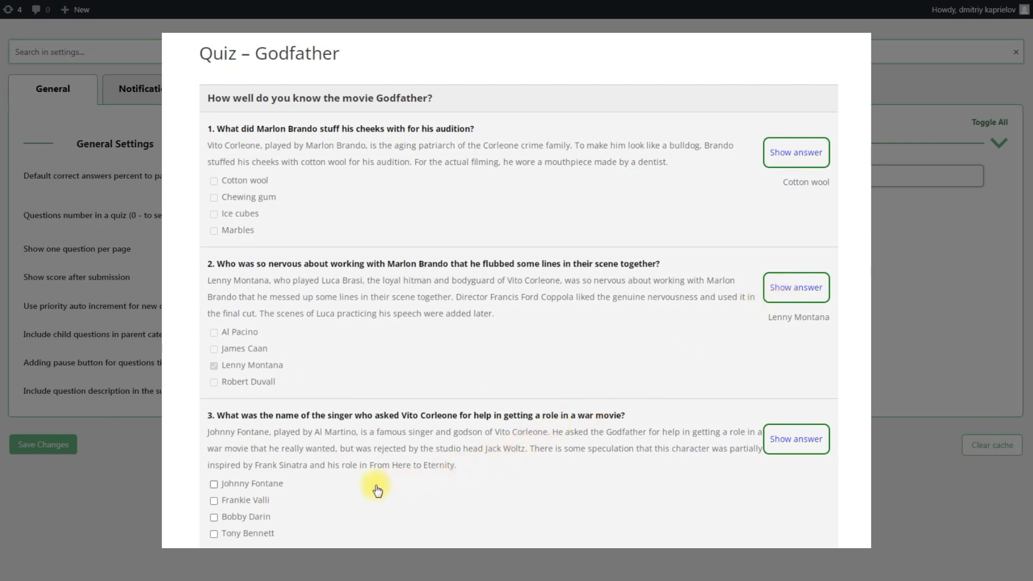
left_click(259, 501)
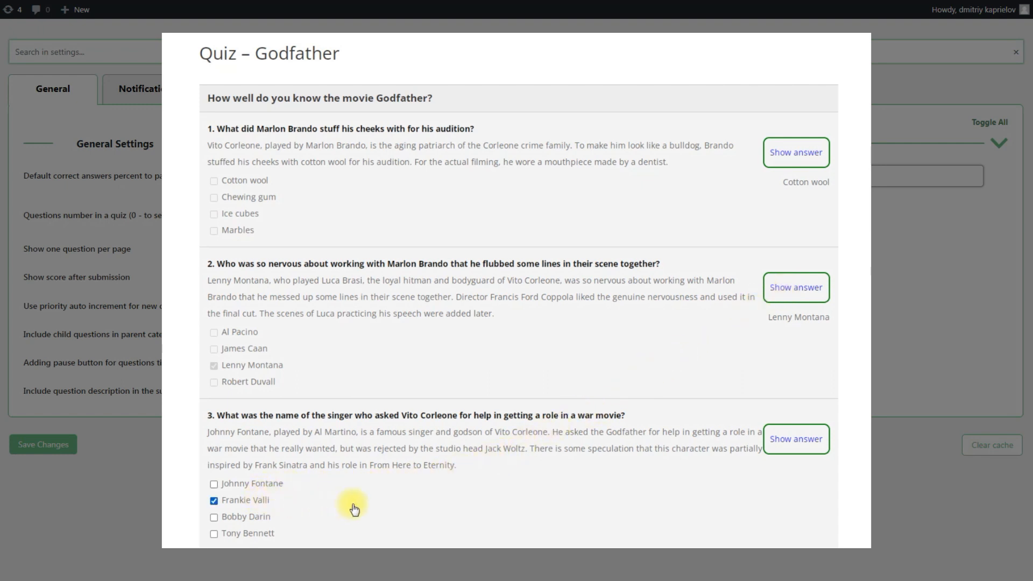
left_click(783, 445)
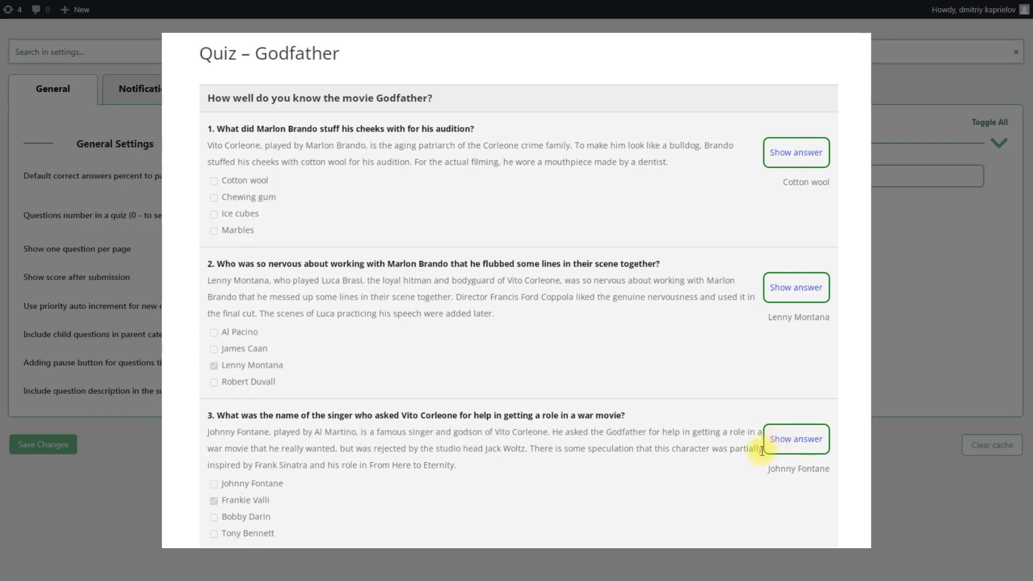
left_click(746, 554)
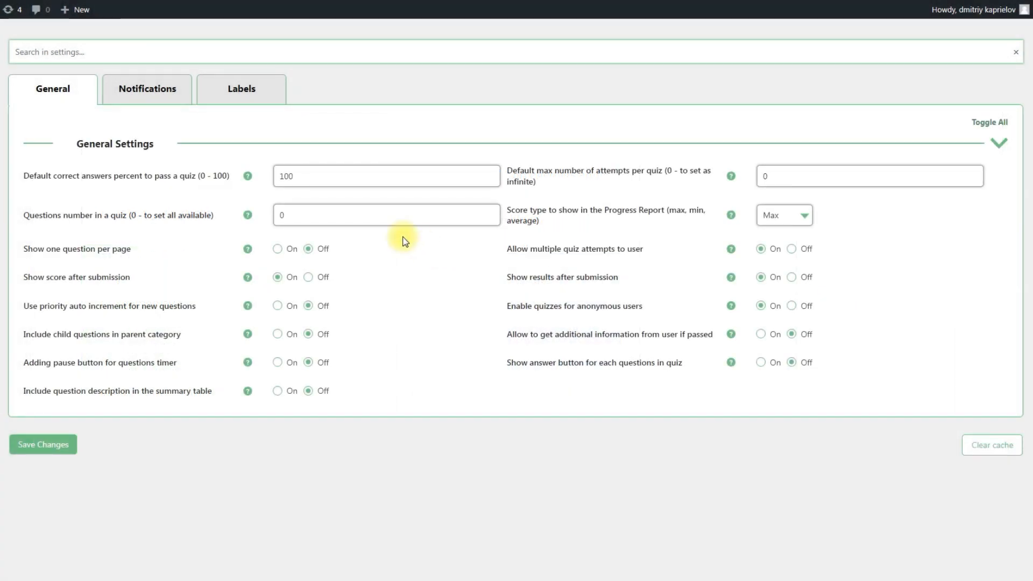
Show the Notifications settings with admin and user e-mail notifications enabled
left_click(165, 95)
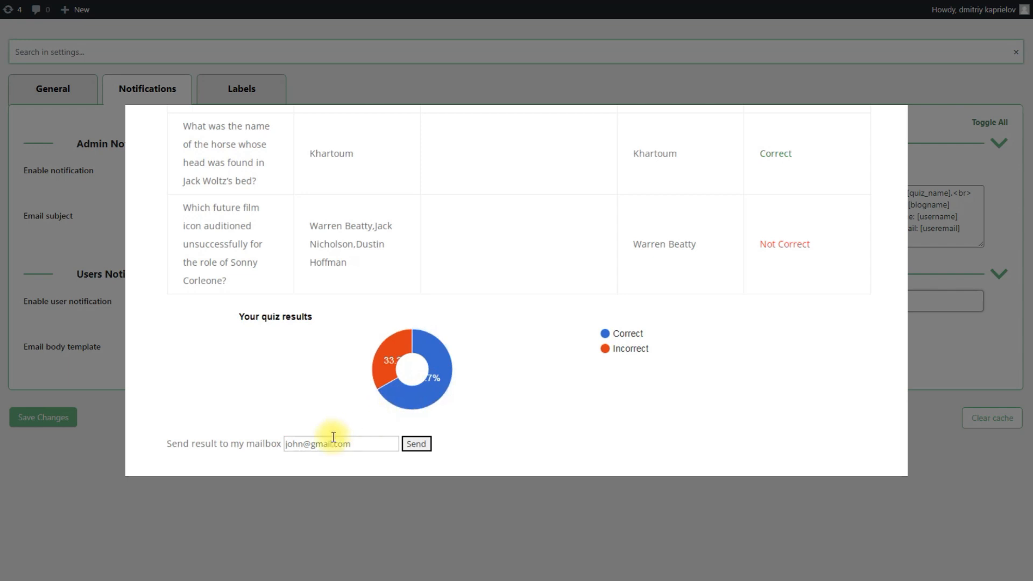
Append '-test' to the mailbox address, send the result, then view the Labels settings
left_click(306, 443)
type("-test")
left_click(430, 448)
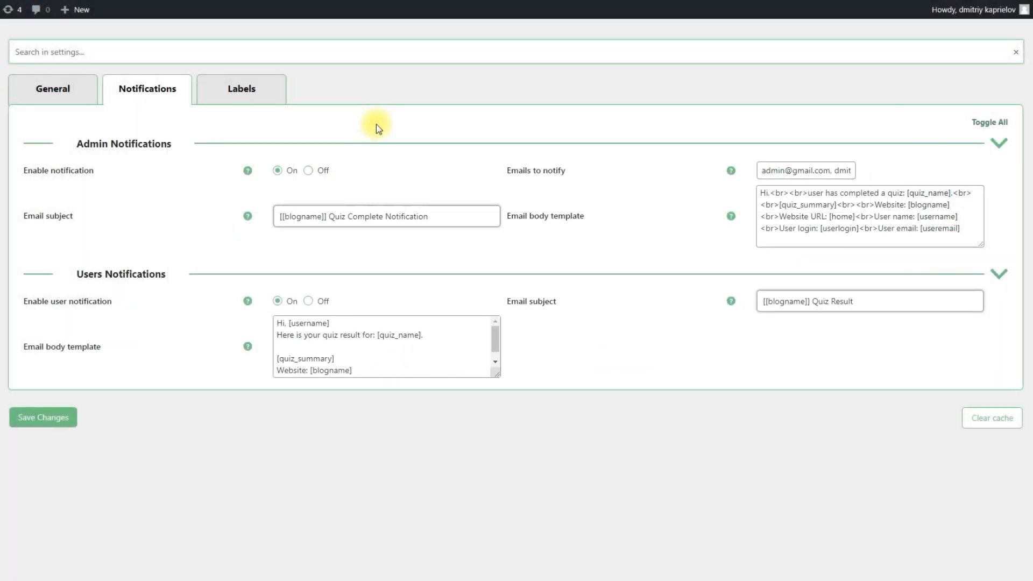
left_click(266, 96)
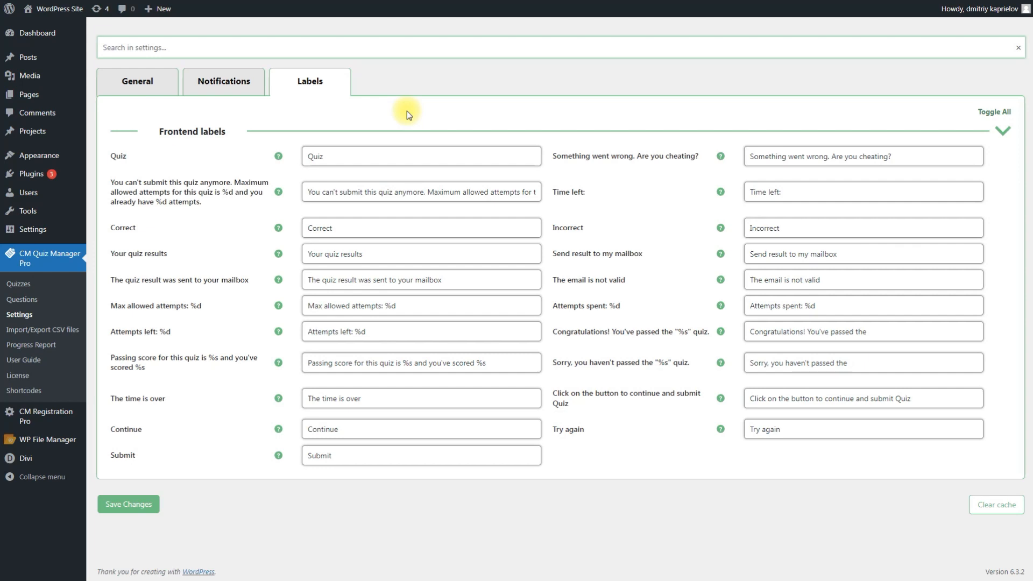
Save the label settings and go to the Quizzes list with its four quizzes
left_click(154, 507)
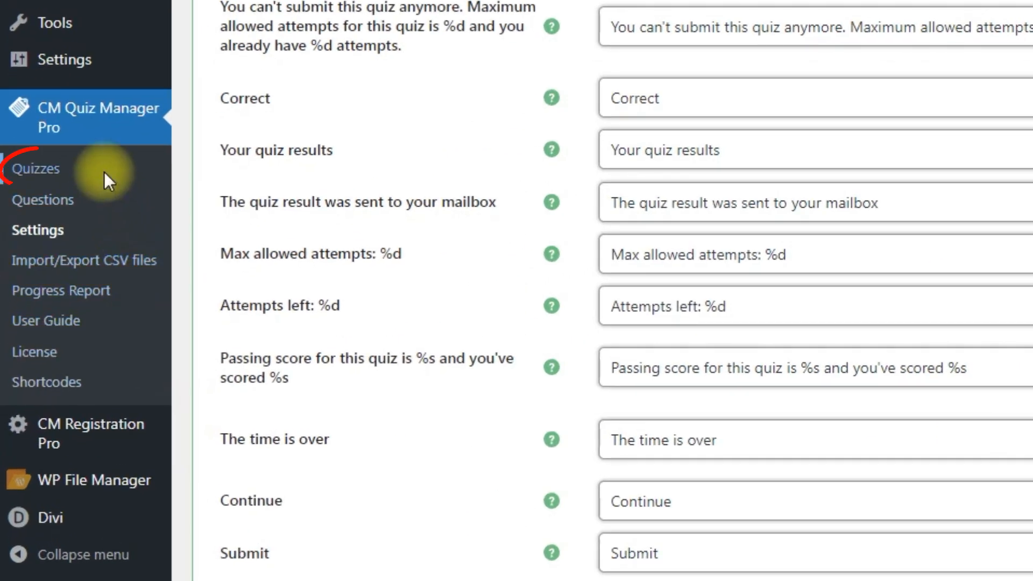
left_click(52, 286)
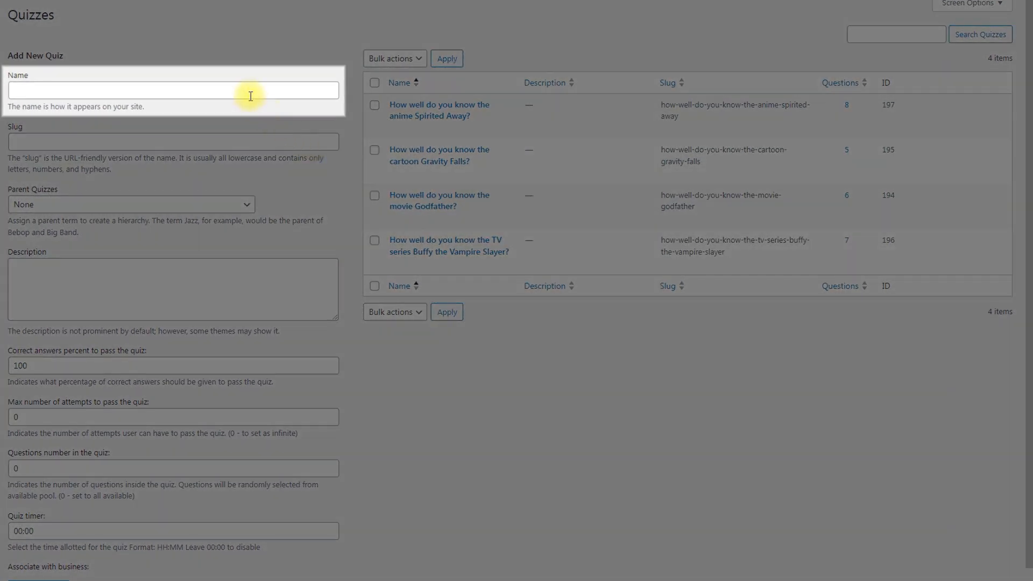
Enter the Alan Wake quiz name, slug alan-wake-quiz, no parent, and description 'This is a quiz about the game Alan Wake.'
left_click(249, 92)
type("How well do you know the game Alan Wake?")
left_click(223, 138)
type("alan-wake-quiz")
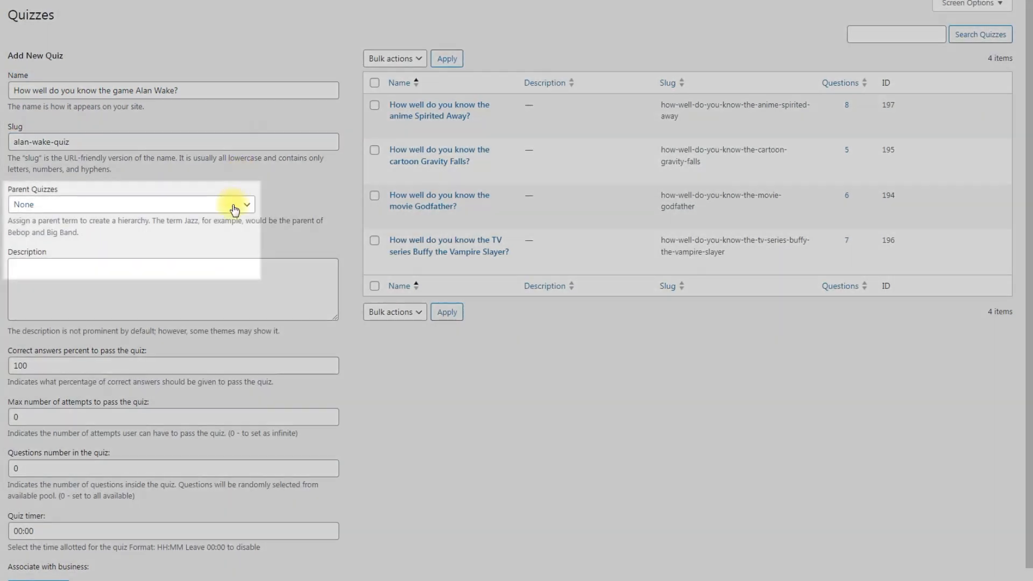
left_click(235, 210)
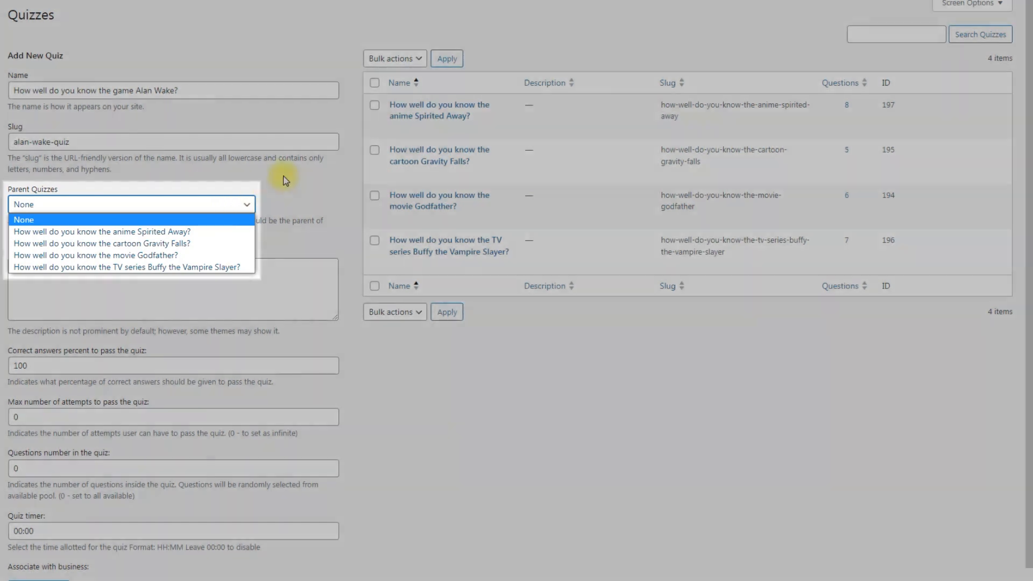
left_click(284, 179)
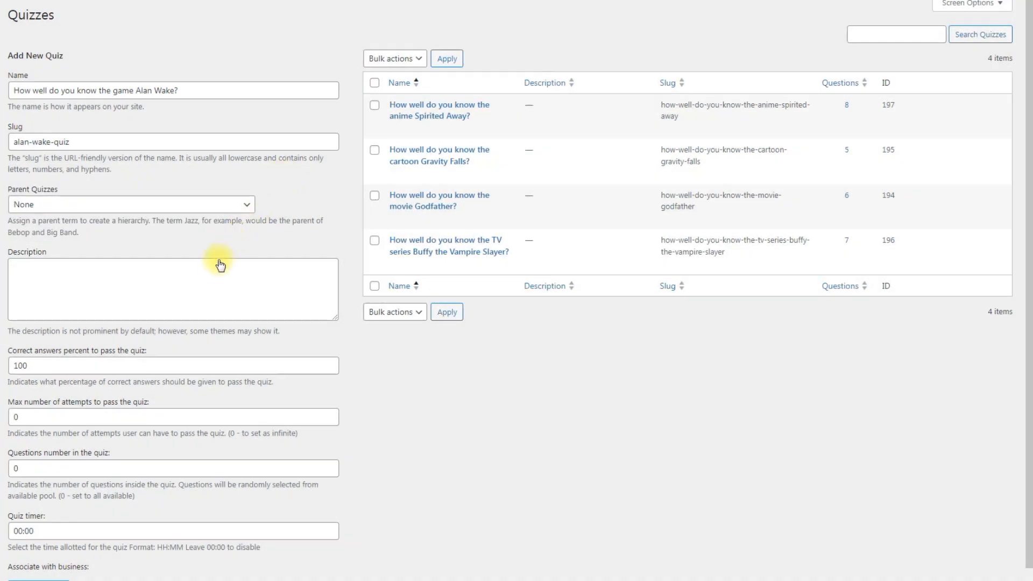
left_click(212, 272)
type("This is a quiz about the game Alan Wake.")
left_click(231, 245)
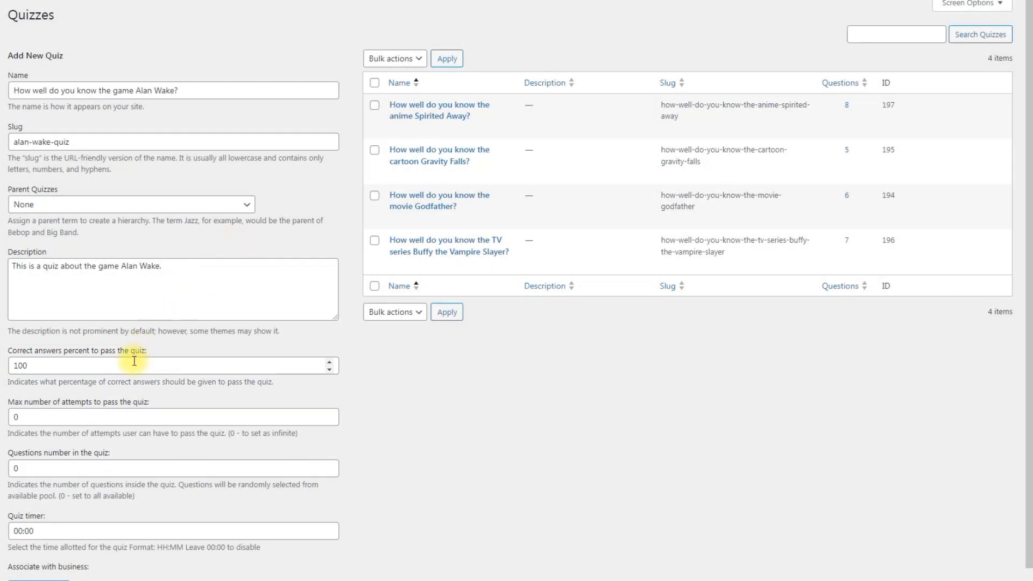
Change the pass percentage from 100 to 80
left_click(131, 362)
left_click_drag(131, 362, 4, 366)
type("80")
left_click(210, 337)
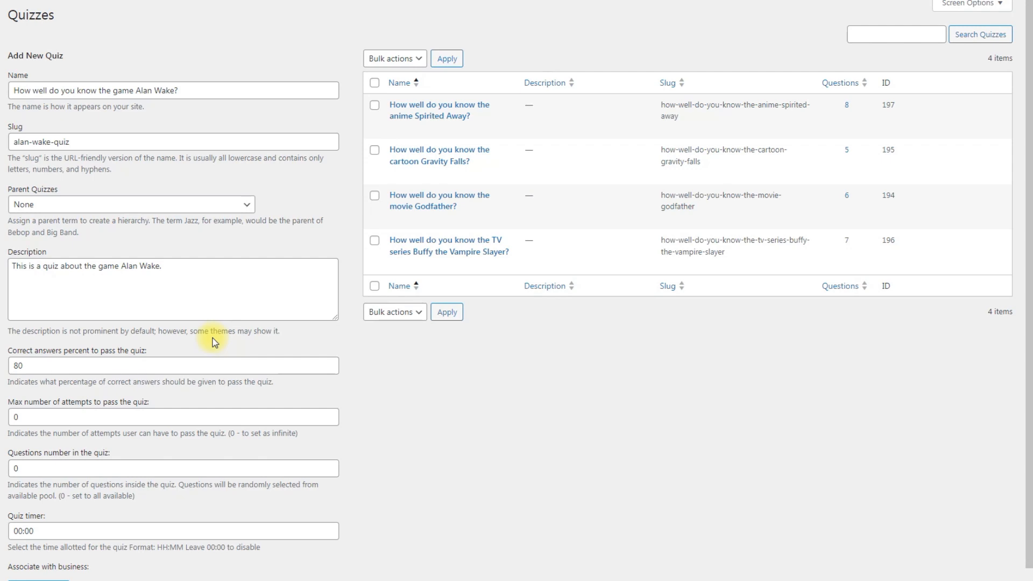
Set the quiz timer to 00:03, then tick The Axe for question 3 and submit
scroll(215, 342, "down", 1)
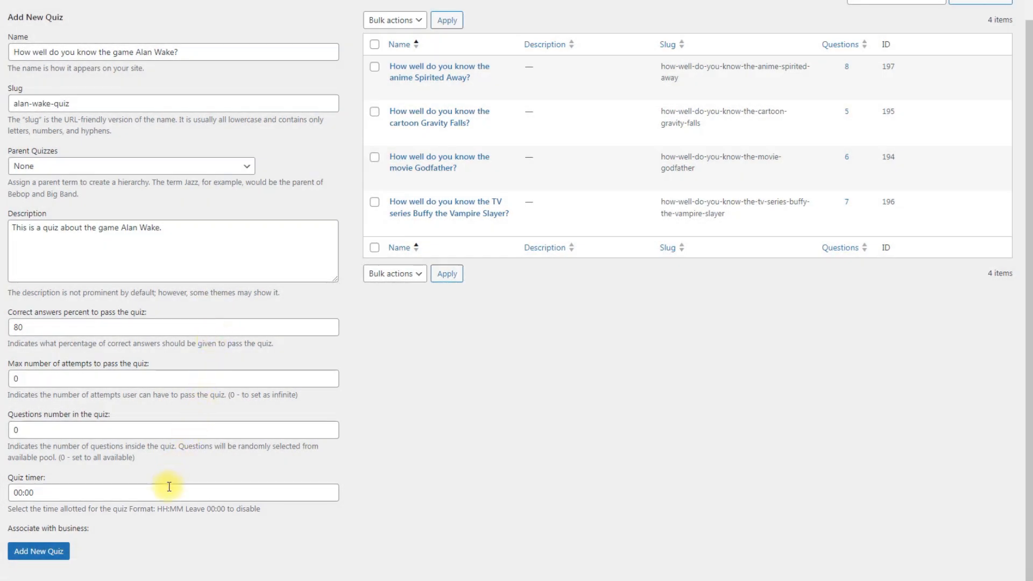
left_click(168, 489)
left_click(84, 531)
left_click(85, 531)
left_click(86, 532)
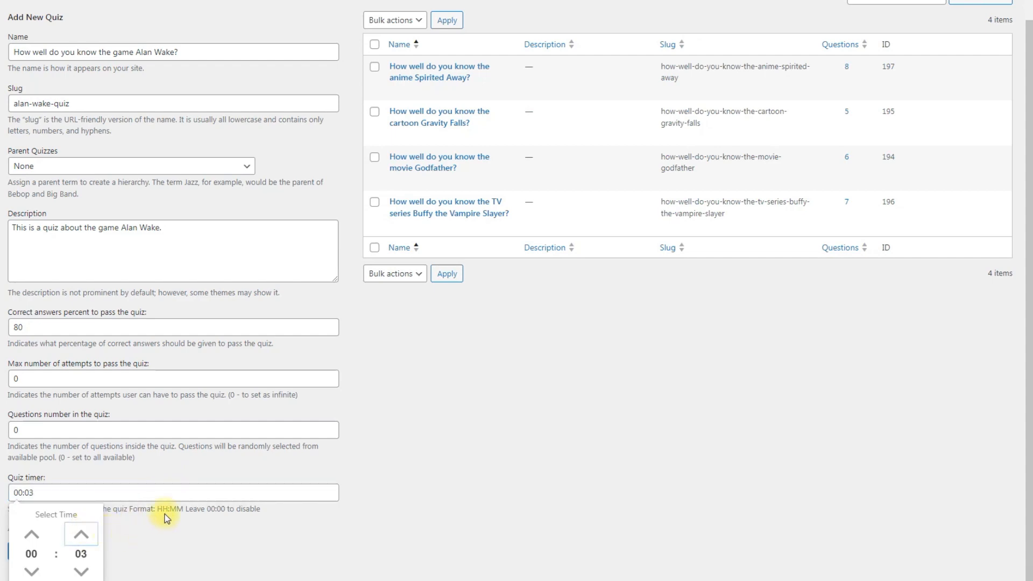
left_click(164, 514)
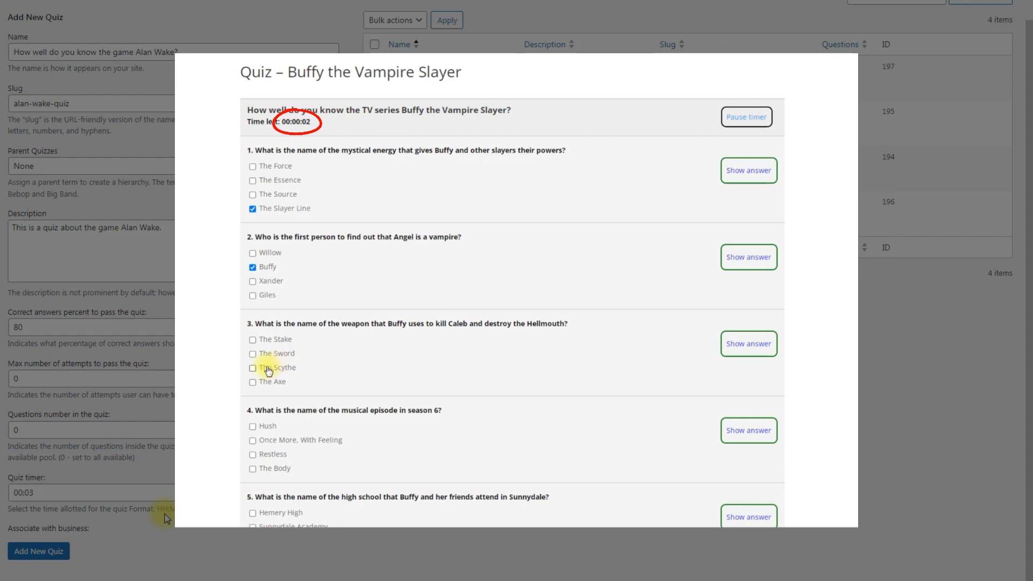
left_click(252, 382)
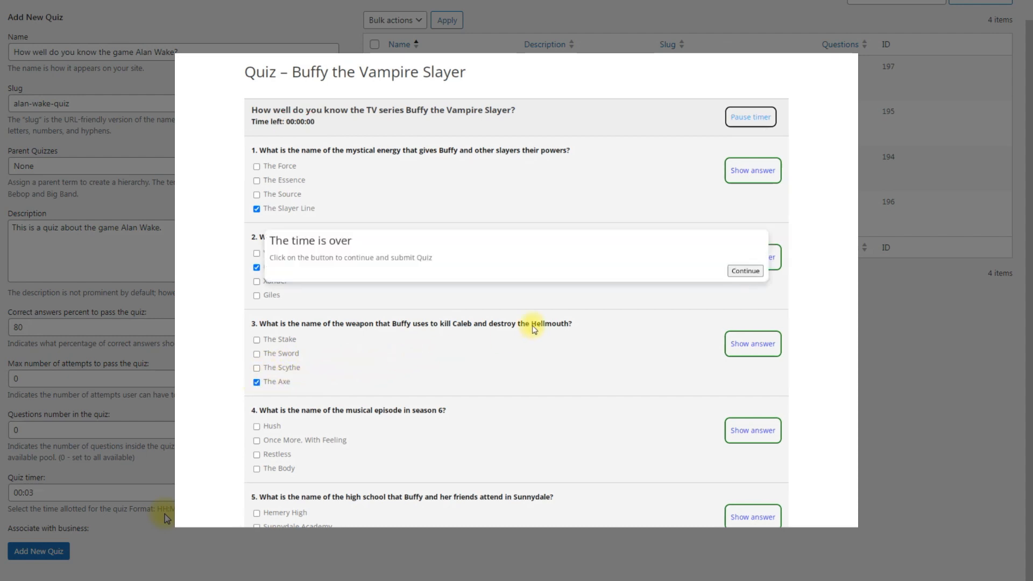
left_click(733, 272)
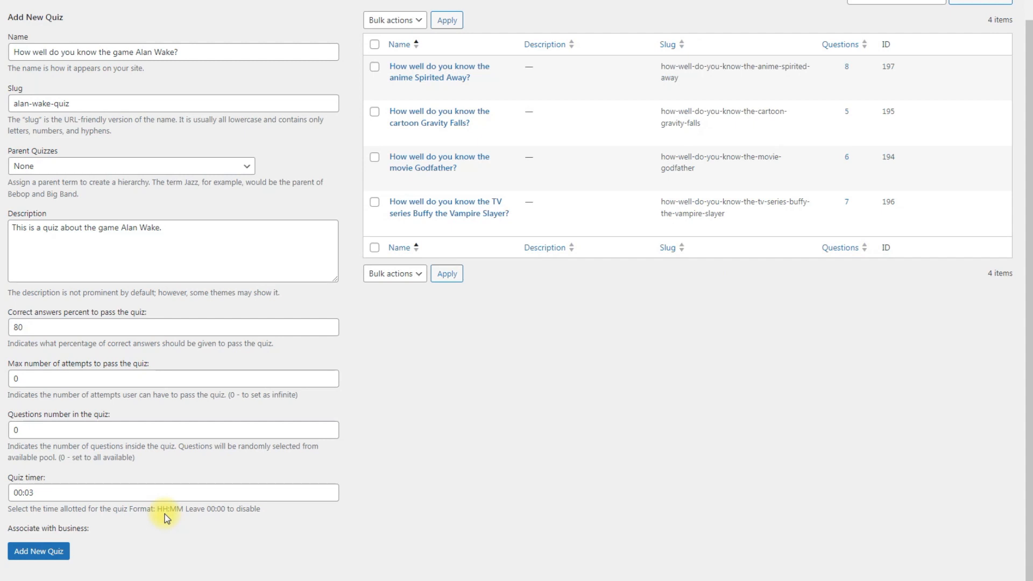
Add the Alan Wake quiz and check its row: ID 214, slug alan-wake-quiz, 0 questions
left_click(46, 552)
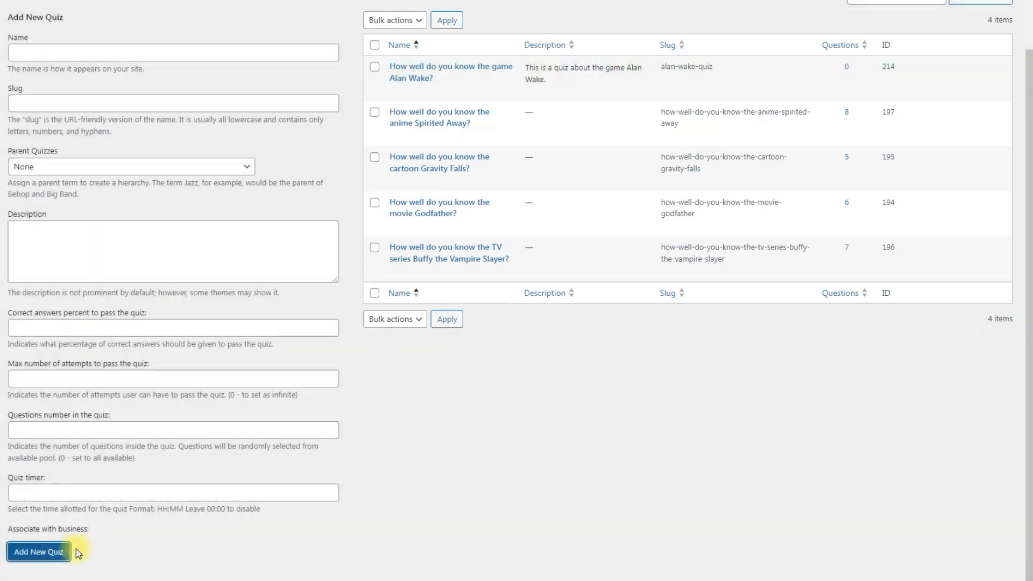
scroll(234, 539, "up", 2)
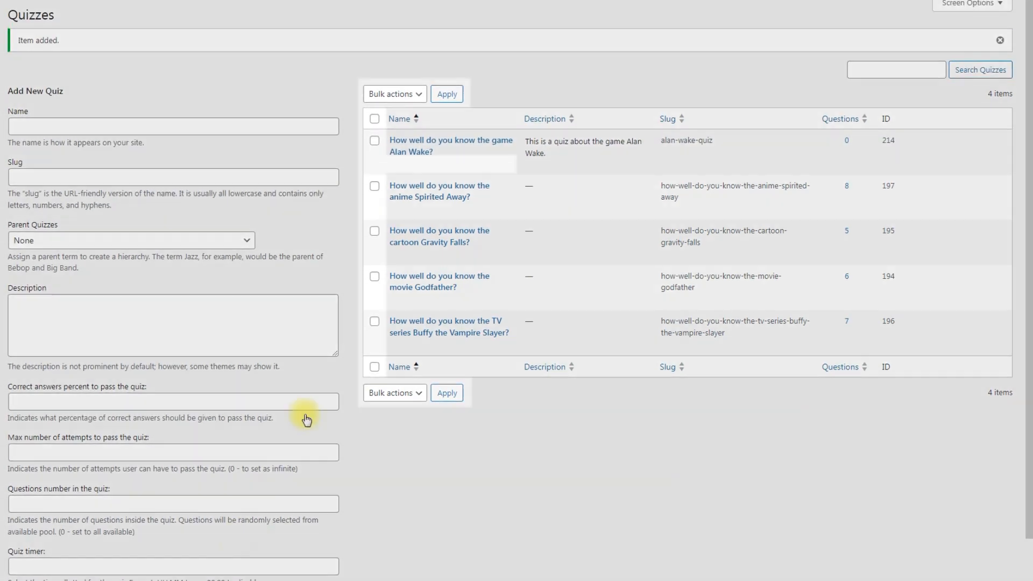
mouse_move(511, 155)
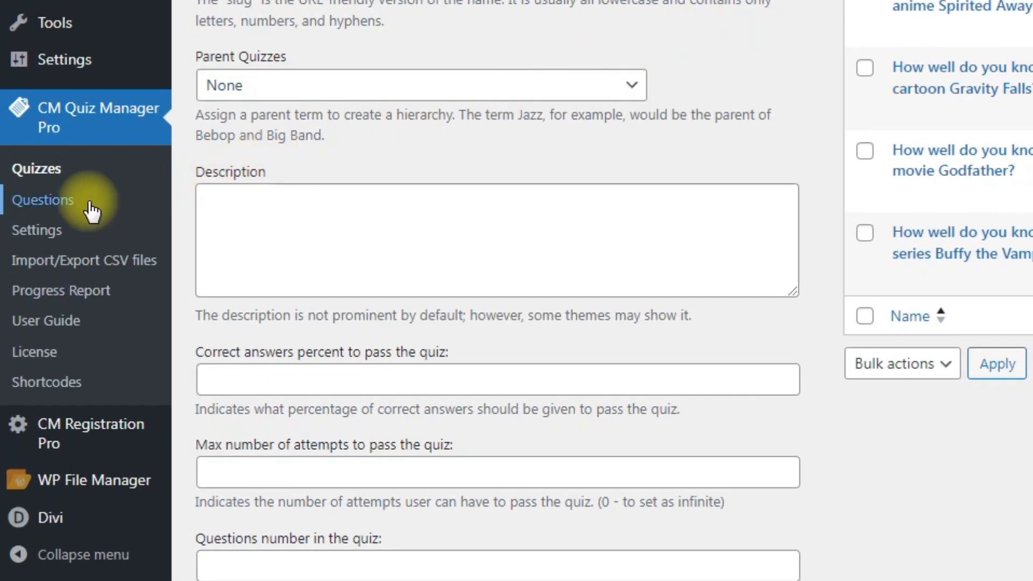
Start a new question asking Alan Wake's fictional town, with the game-setting sentence as description
left_click(92, 212)
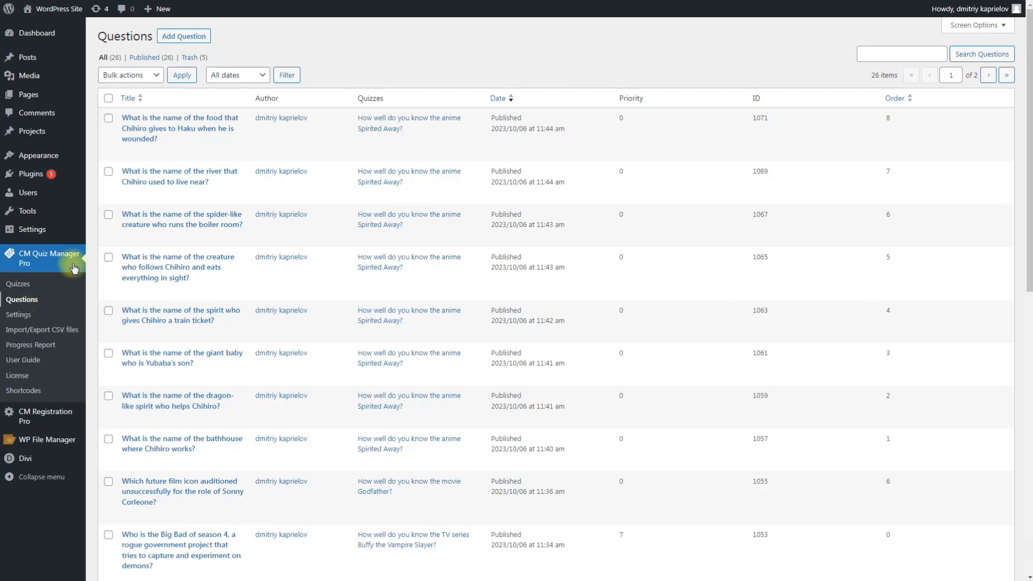
left_click(208, 36)
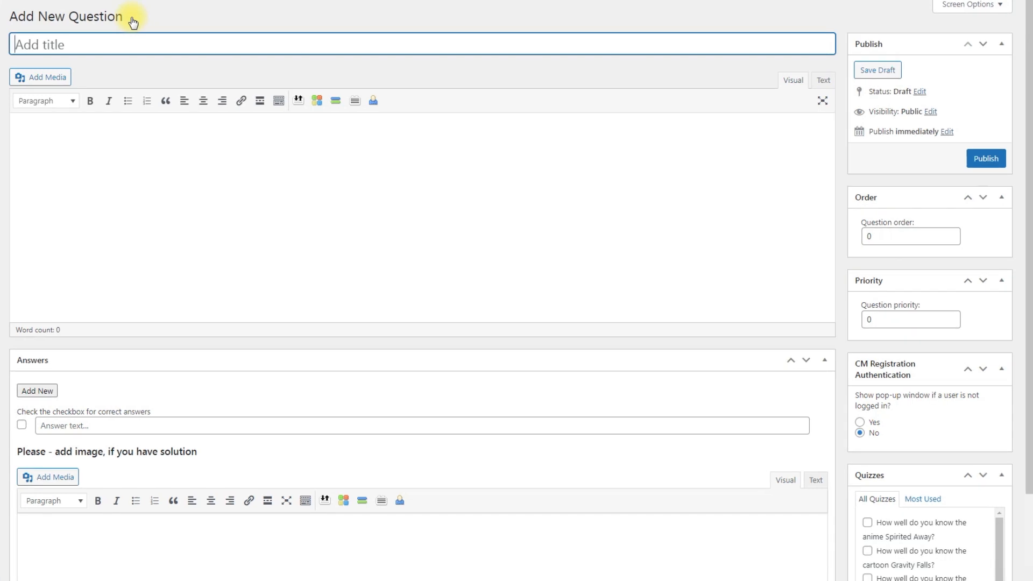
type("What is the name of the fictional town where Alan Wake takes place?")
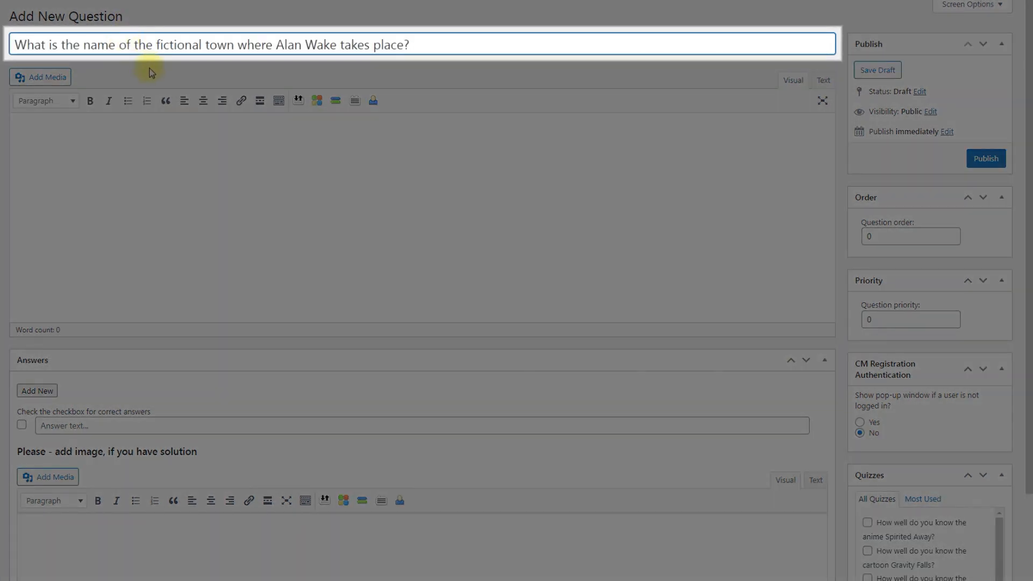
key("Tab")
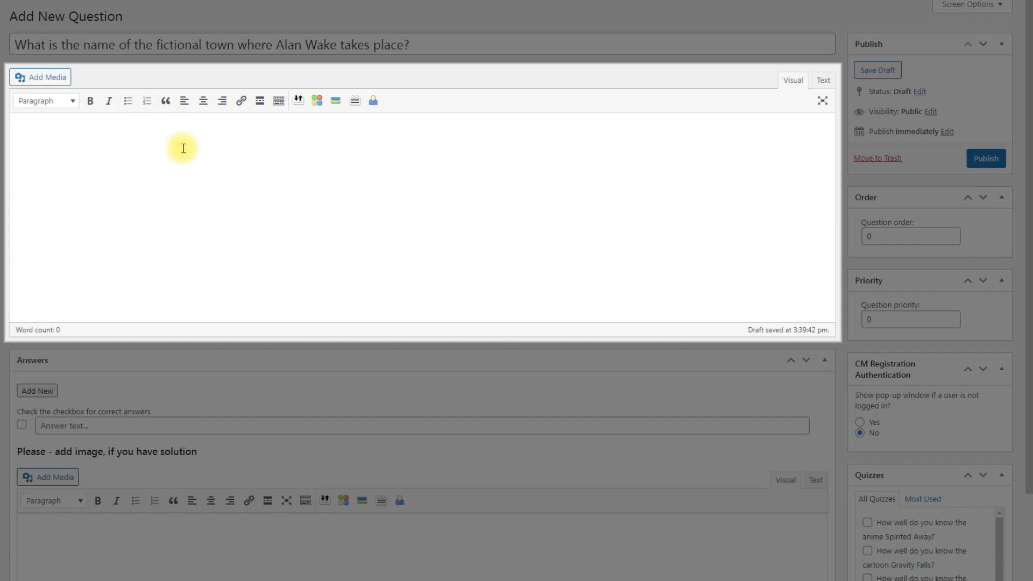
type("This question tests your knowledge of the setting of the game, which is inspired by real-life locations in Washington state.")
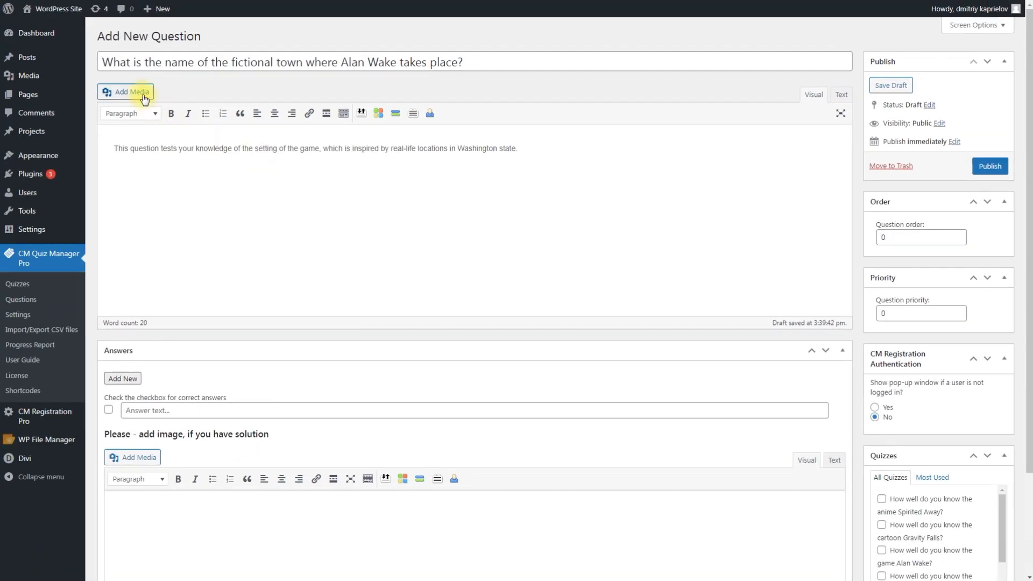
Insert the mountain village image from the media library into the question
left_click(40, 77)
left_click(778, 227)
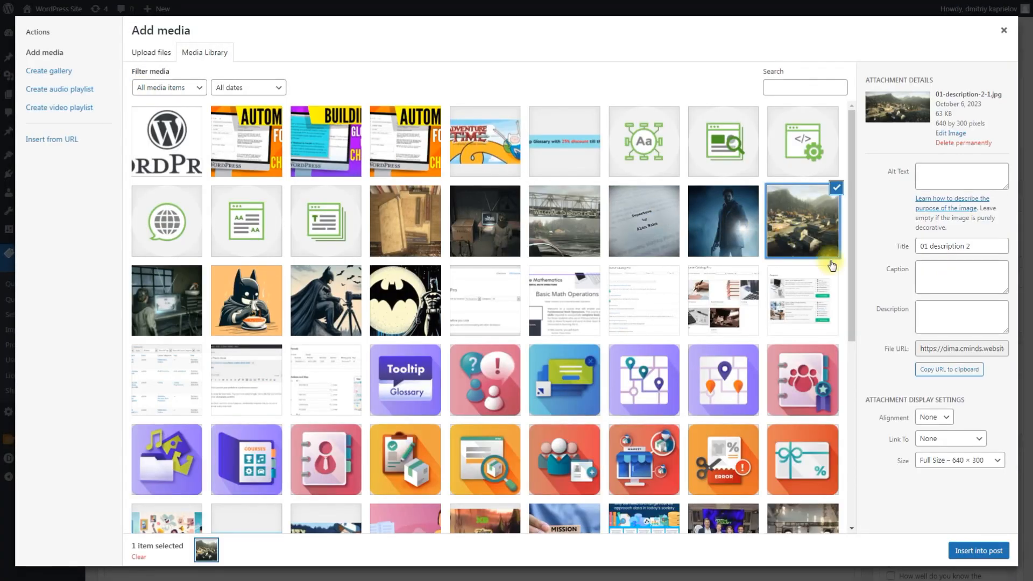
left_click(996, 559)
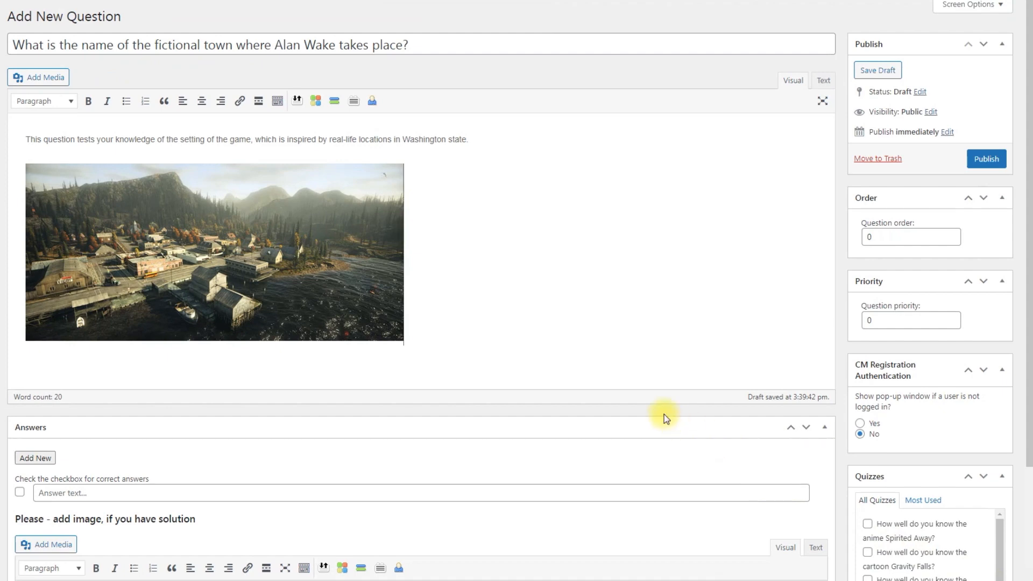
scroll(665, 415, "down", 1)
scroll(665, 414, "down", 3)
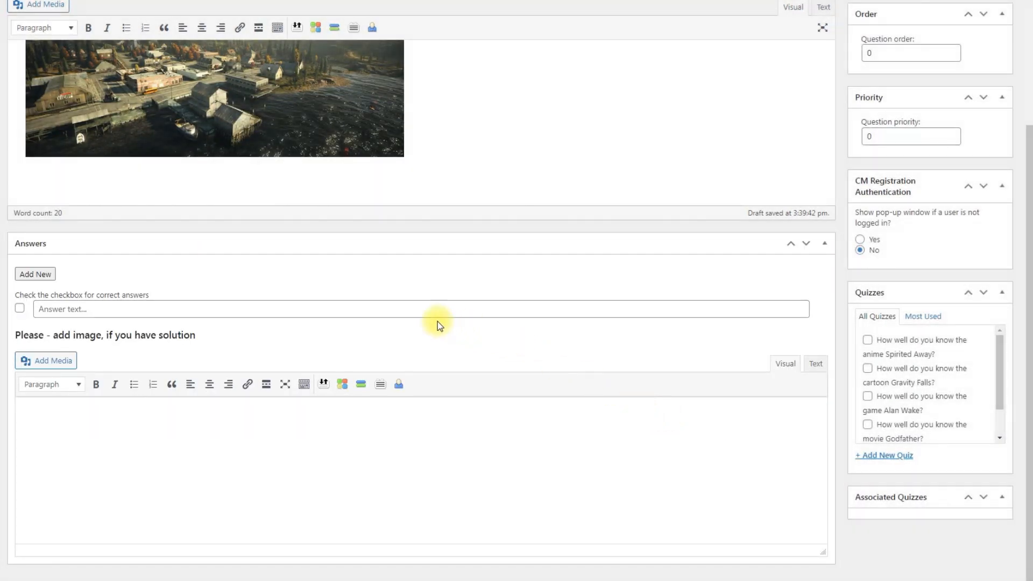
Enter the answers Silent Hill, Twin Peaks, Bright Falls and Arkham, marking Bright Falls as correct
left_click(275, 307)
type("Silent Hill")
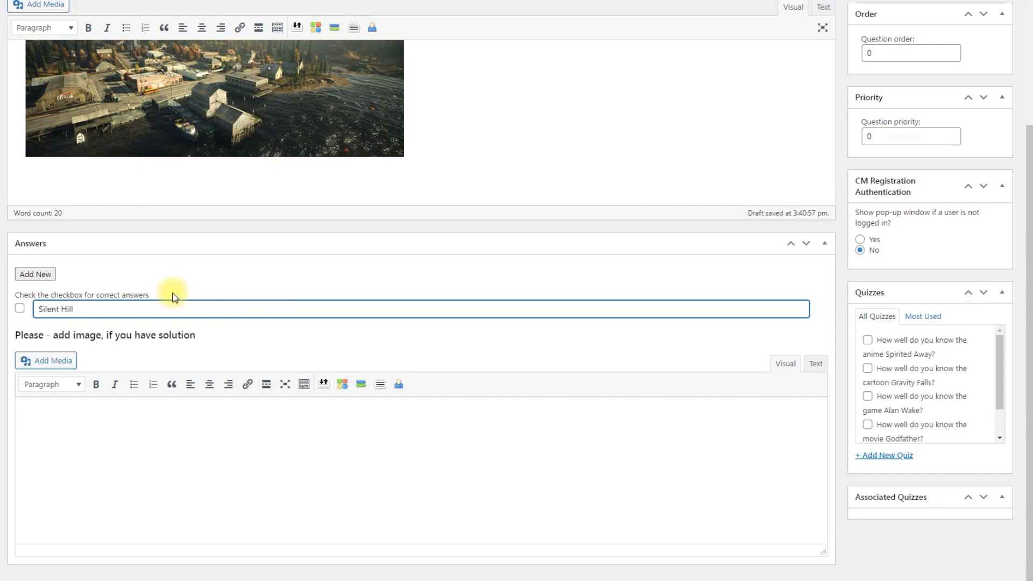
left_click(39, 274)
left_click(100, 332)
type("Tw")
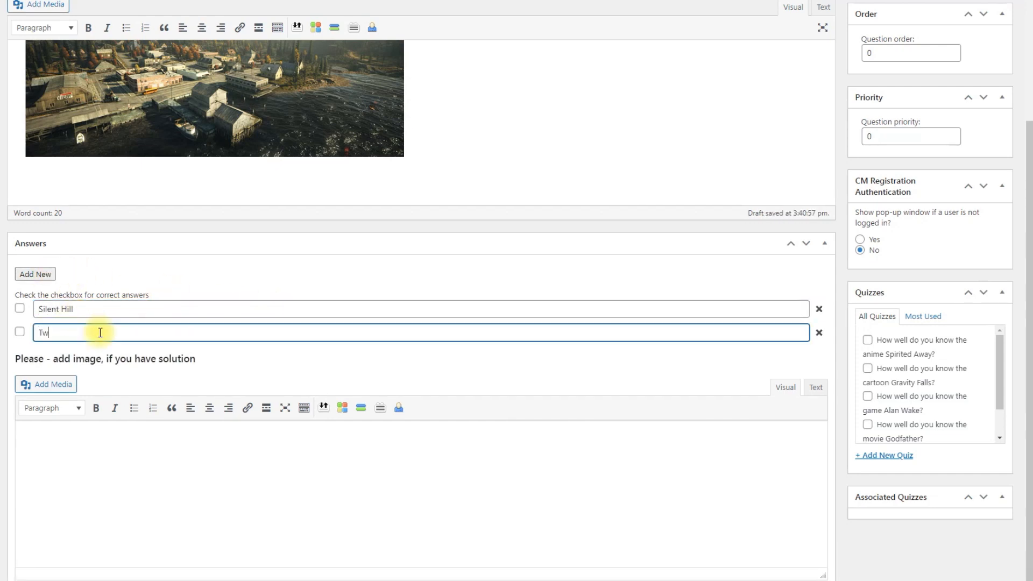
type("in Peaks")
left_click(45, 277)
left_click(114, 355)
type("Bright Falls")
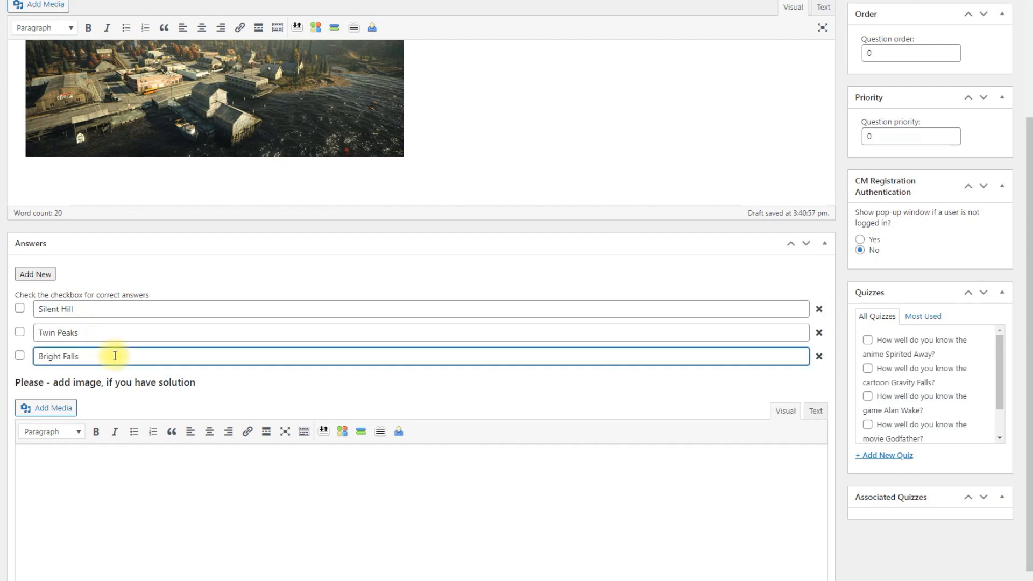
left_click(21, 357)
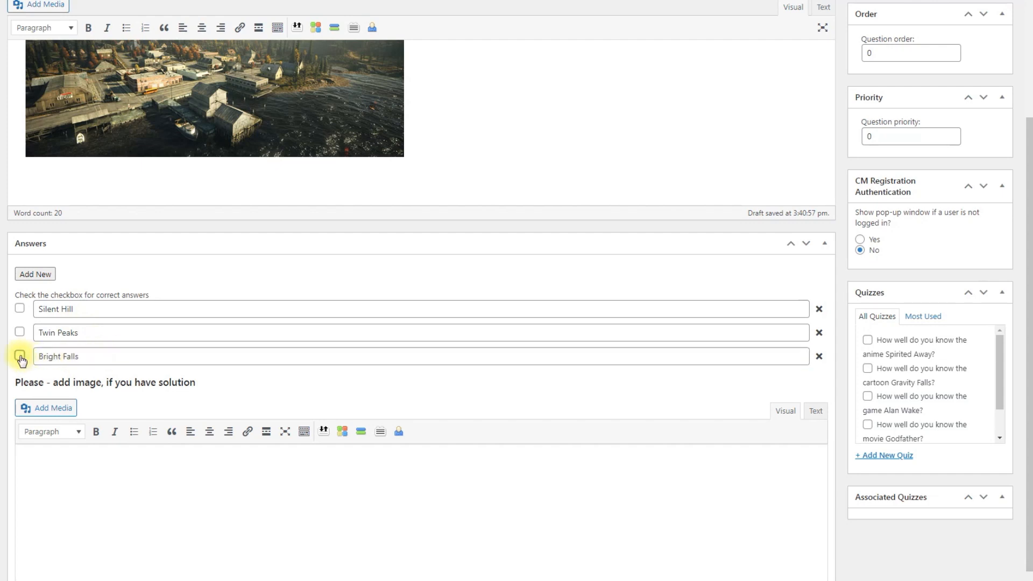
left_click(35, 274)
left_click(105, 379)
type("Arkham")
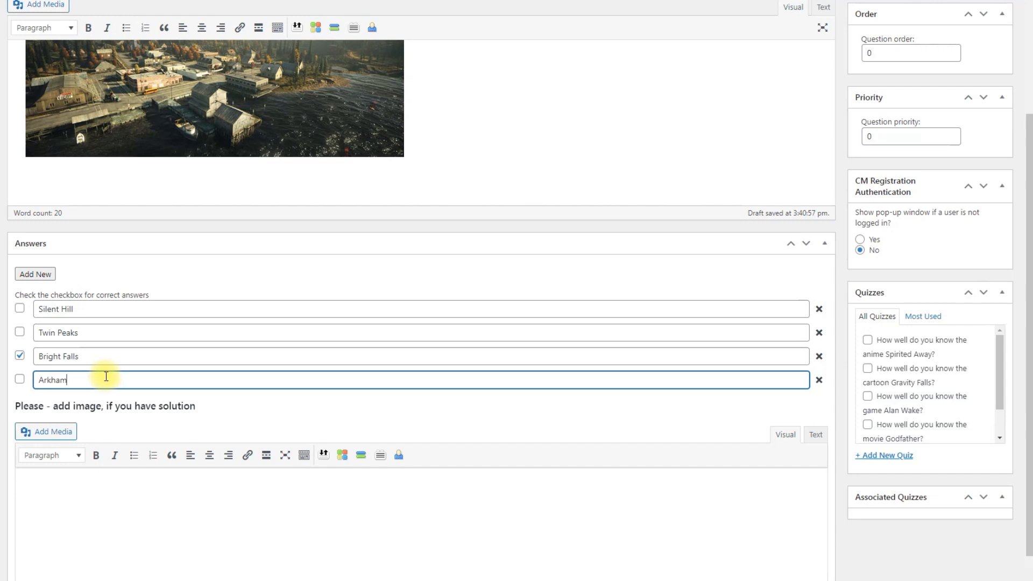
left_click(237, 407)
Paste the Bright Falls solution text and insert the bridge image from the media library
scroll(237, 407, "down", 2)
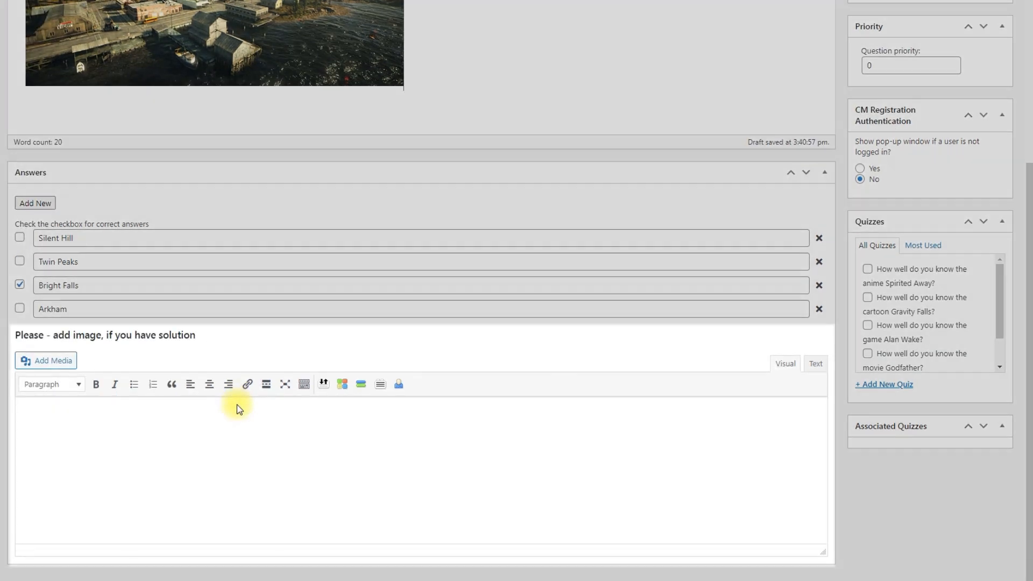
type("Bright Falls is the name of the town where Alan and his wife Alice go for a vacation, hoping to cure his writer's block. However, they soon find out that the town is haunted by a dark force that possesses people and objects.")
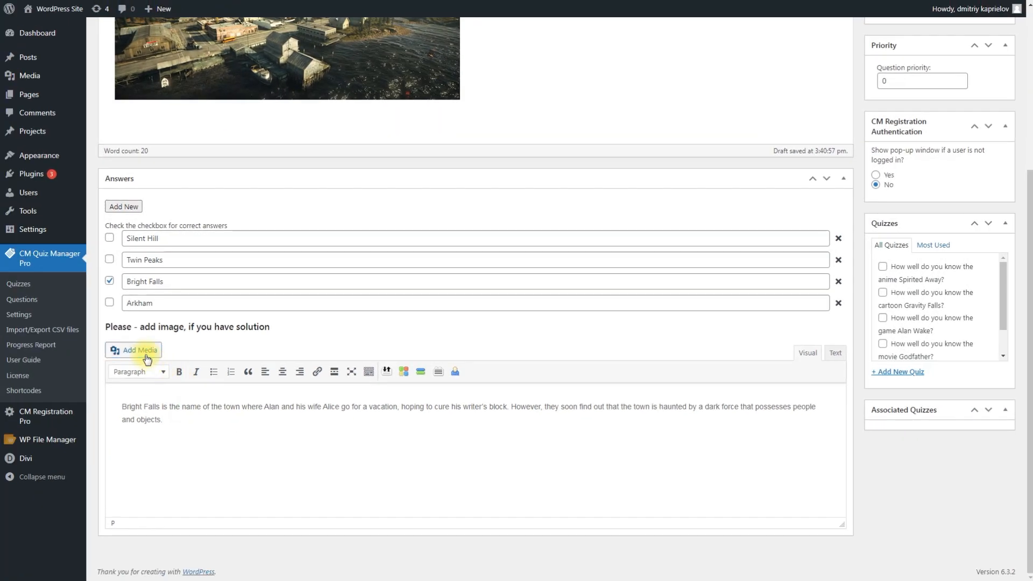
left_click(147, 359)
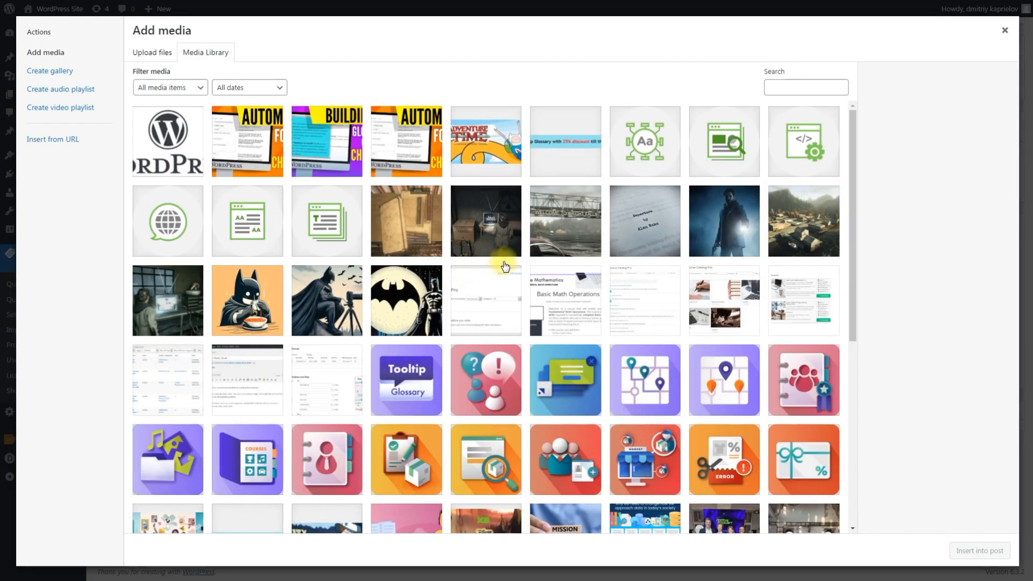
left_click(561, 253)
left_click(989, 552)
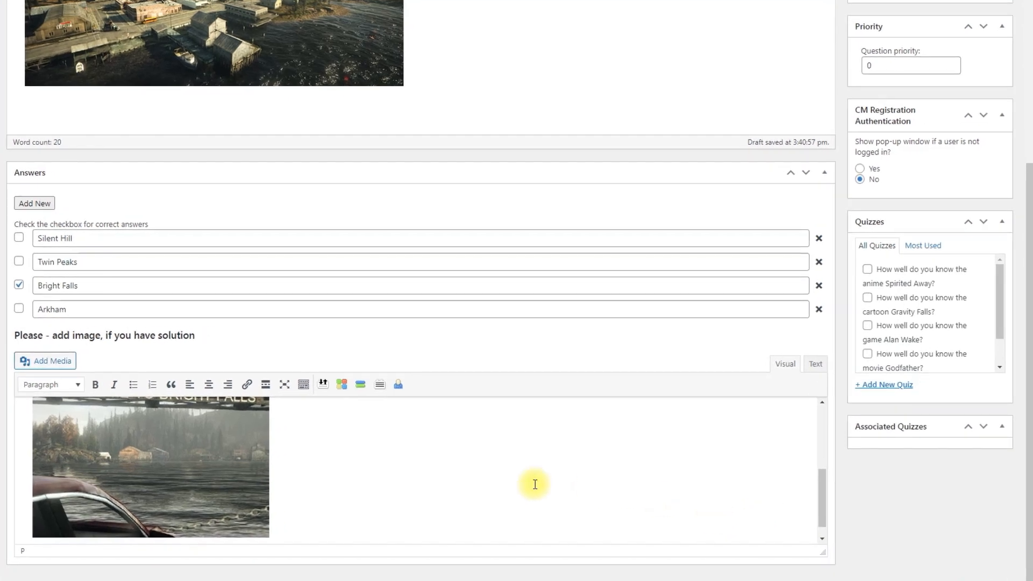
scroll(535, 485, "up", 5)
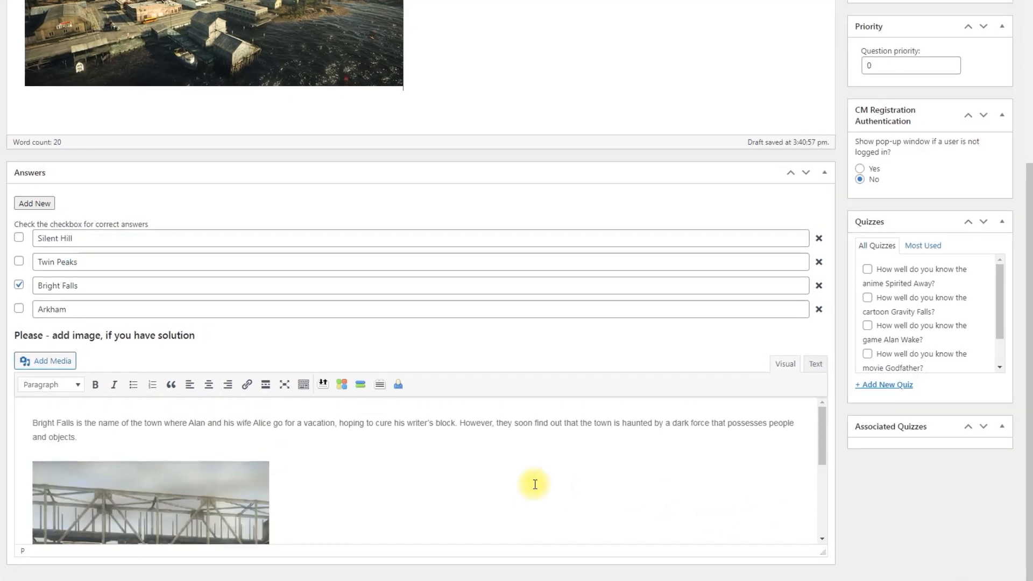
scroll(556, 365, "up", 5)
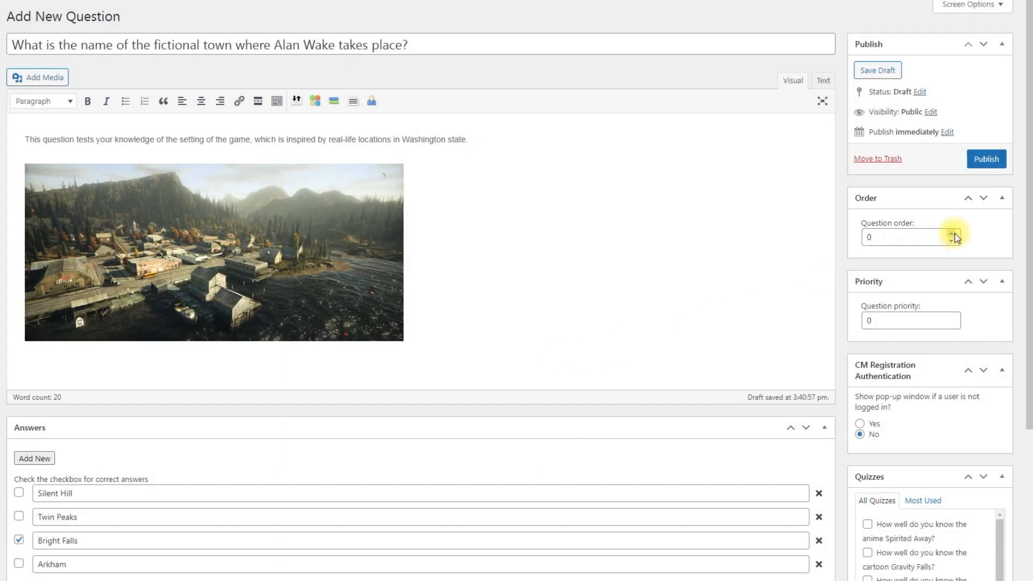
Set question order 1, assign the question to the Alan Wake quiz, and publish it
left_click(953, 235)
scroll(837, 270, "down", 5)
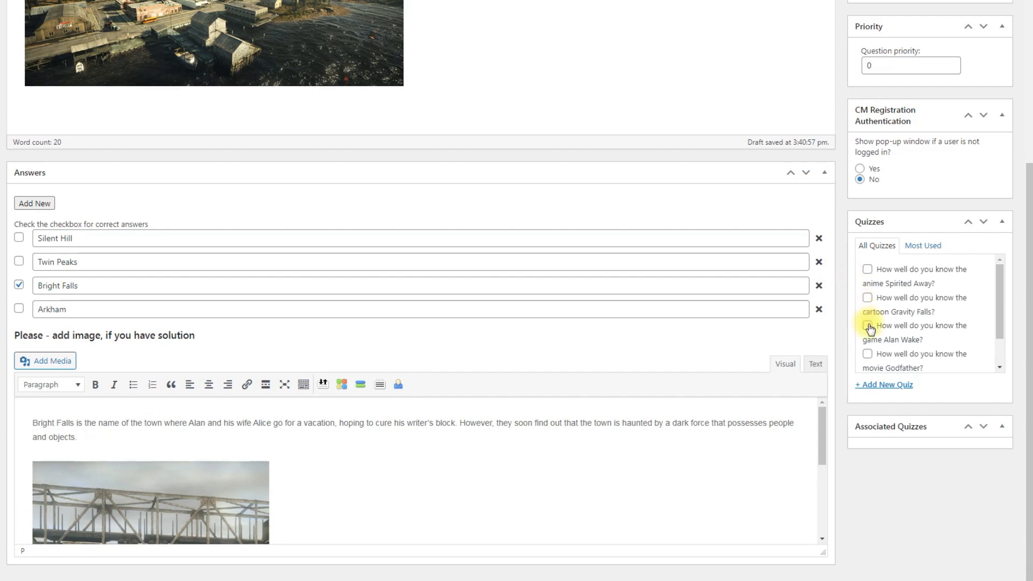
left_click(868, 326)
scroll(843, 311, "up", 5)
left_click(986, 159)
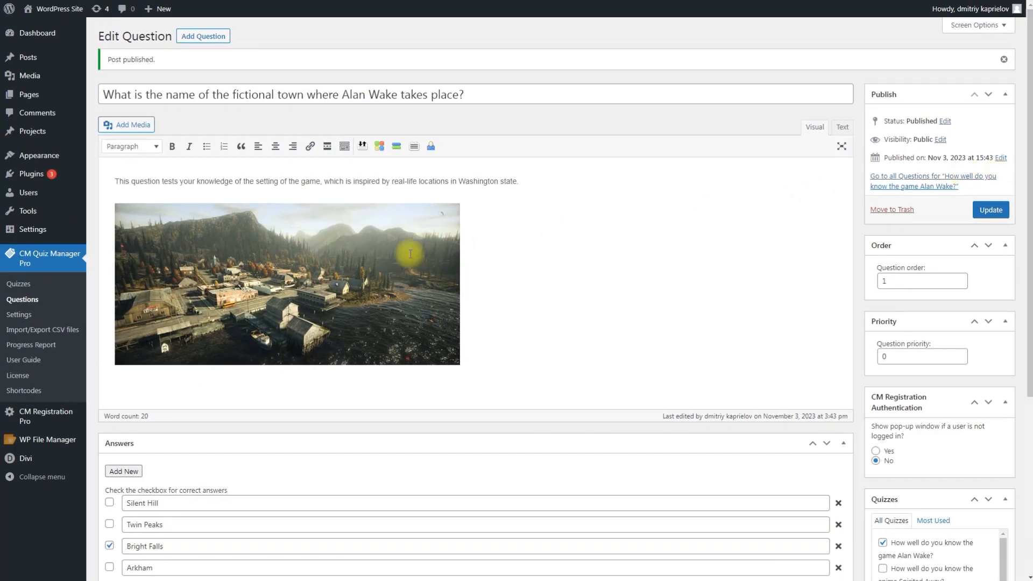
Return to the Questions list, check its Bulk actions and date filters, then go to Quizzes
left_click(53, 302)
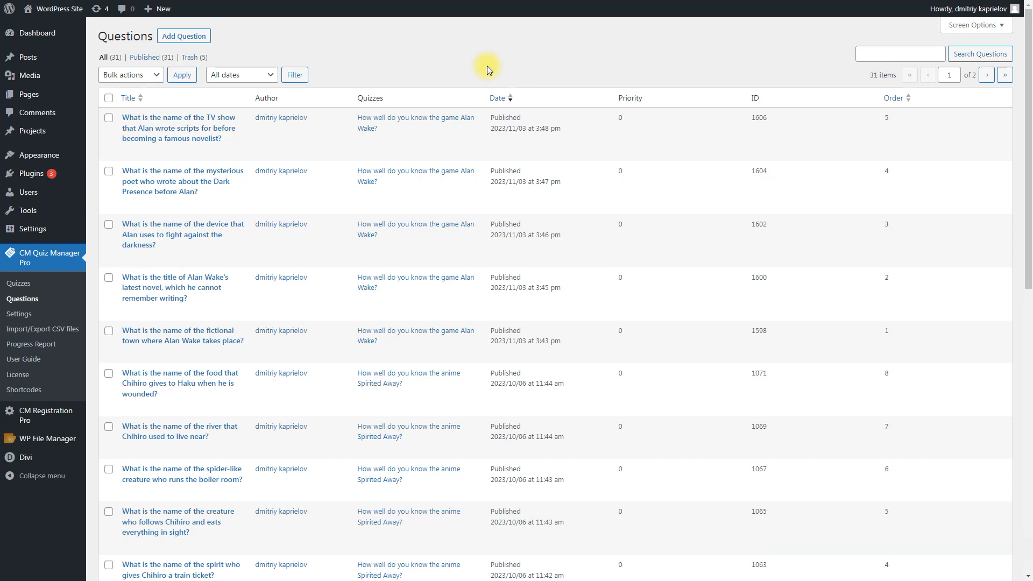
left_click(159, 77)
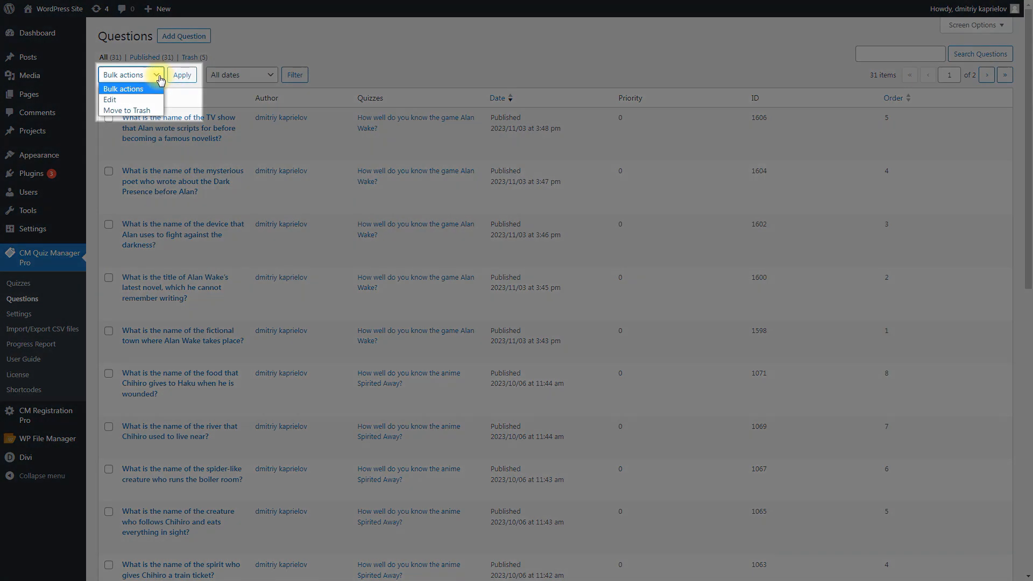
left_click(267, 75)
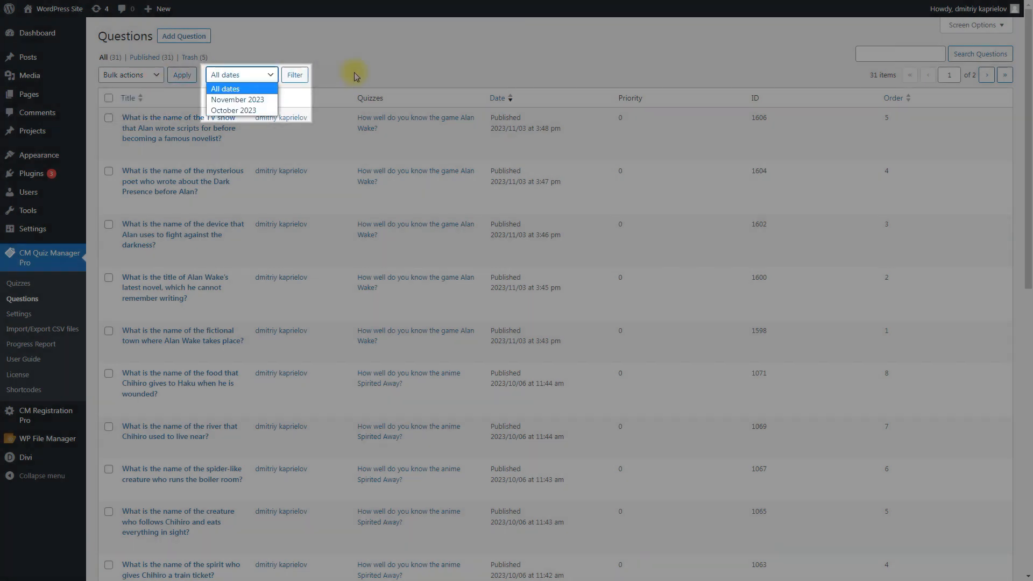
left_click(392, 55)
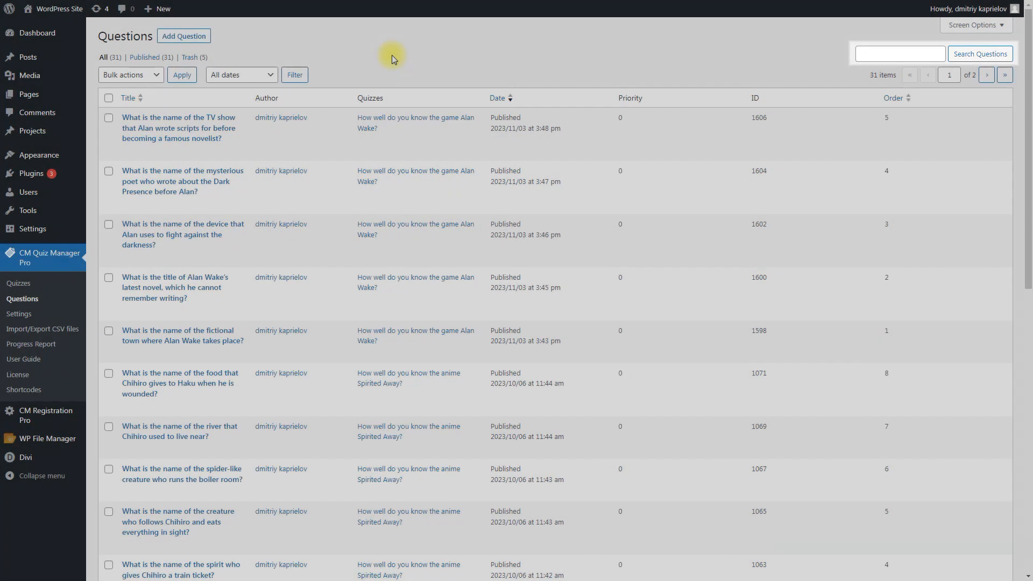
mouse_move(309, 138)
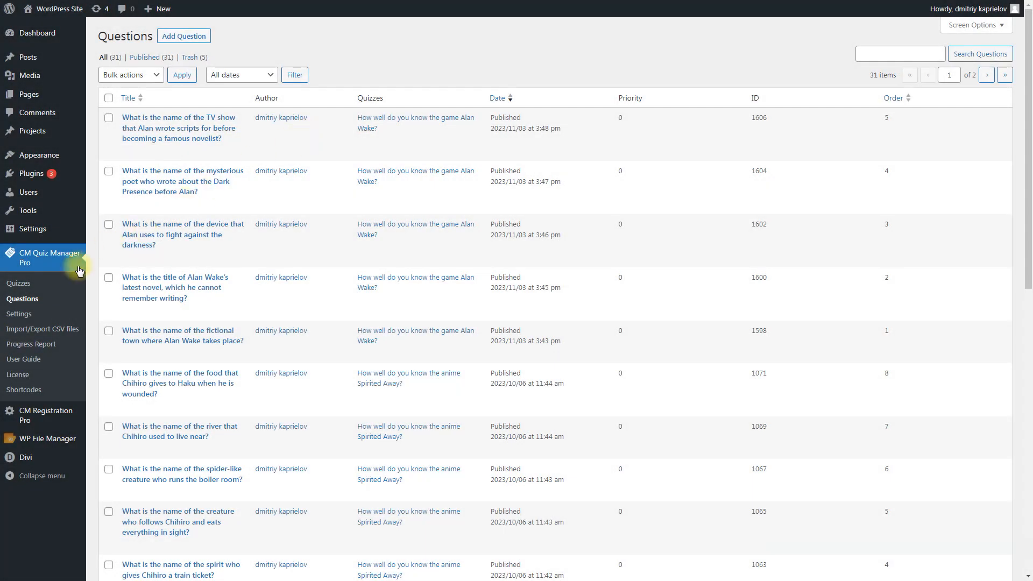
left_click(51, 284)
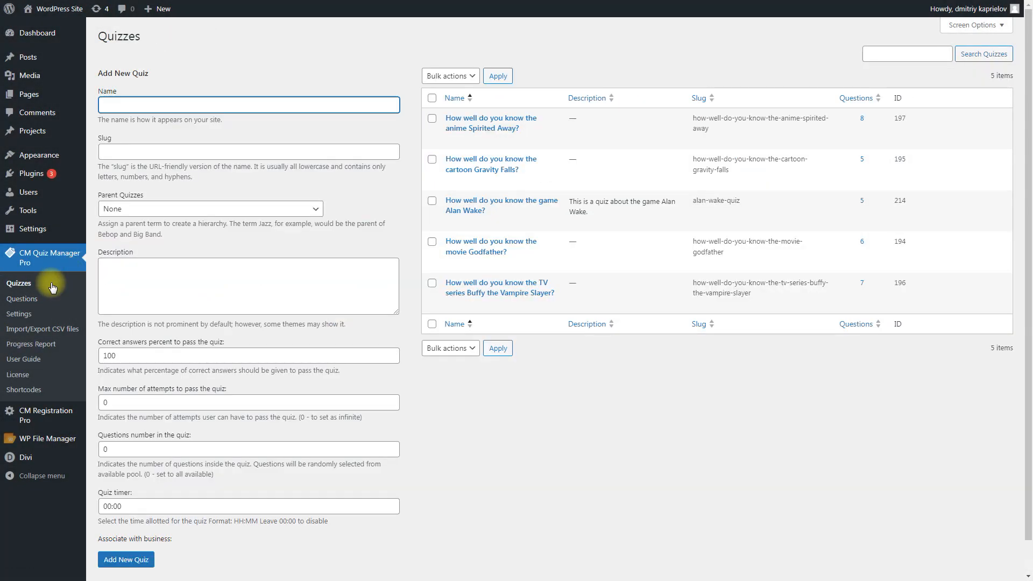
Create page 'Quiz - Alan Wake' containing the [cm_quiz id="alan-wake-quiz"] shortcode and publish it
left_click(256, 240)
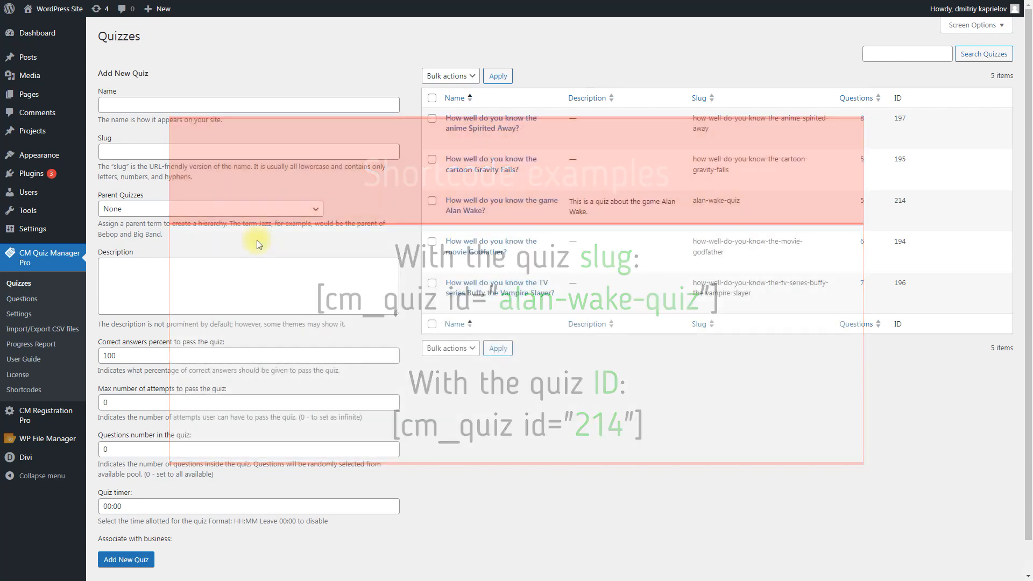
left_click(127, 108)
left_click(236, 61)
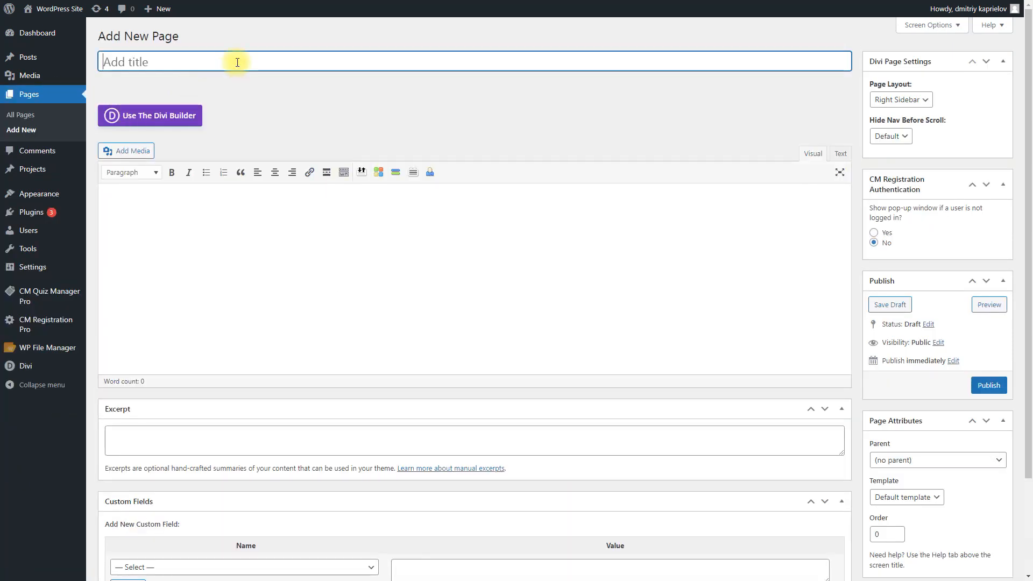
type("Quiz - Alan Wake")
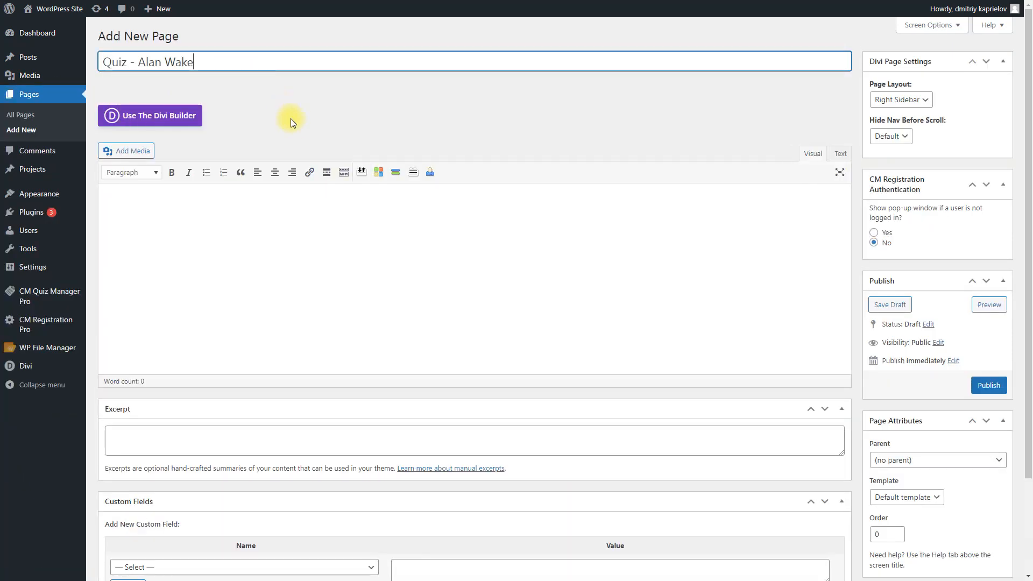
left_click(291, 120)
left_click(260, 232)
type("[cm_quiz id=\"alan-wake-quiz\"]")
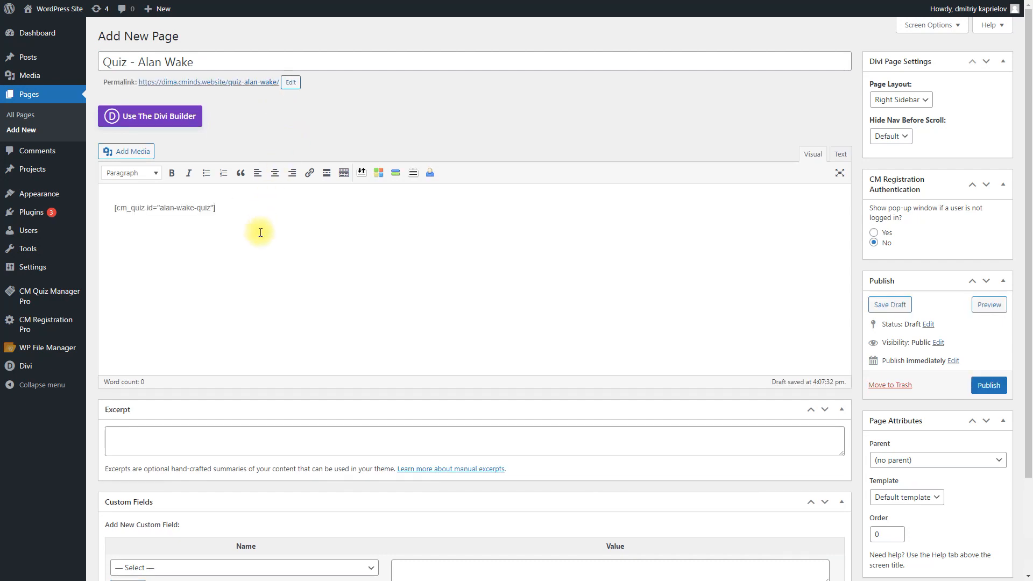
left_click(984, 383)
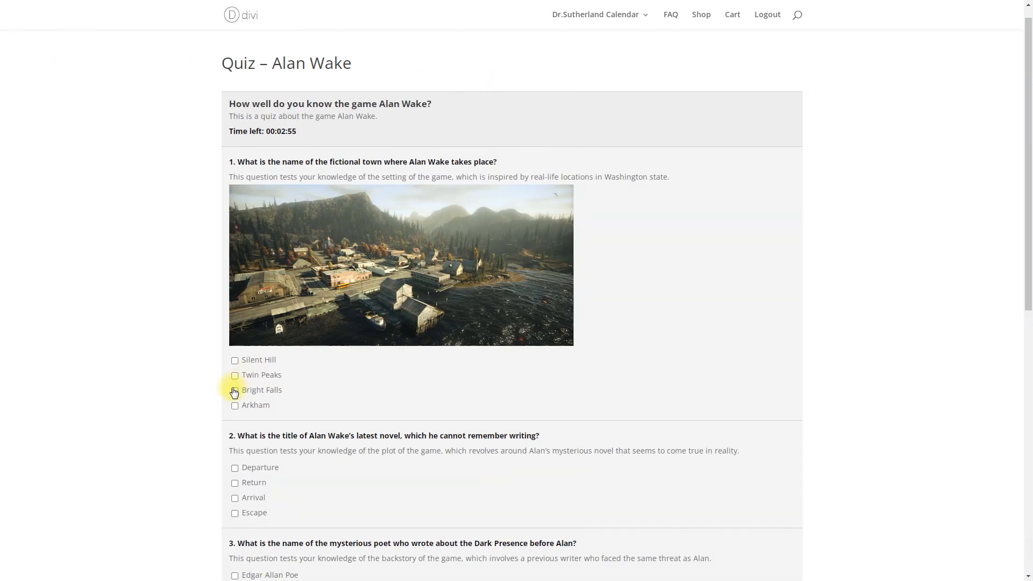
Answer Bright Falls, Departure, Thomas Zane, The Clicker and Night Springs, then submit the quiz
left_click(235, 391)
scroll(468, 385, "down", 4)
left_click(235, 254)
scroll(323, 283, "down", 3)
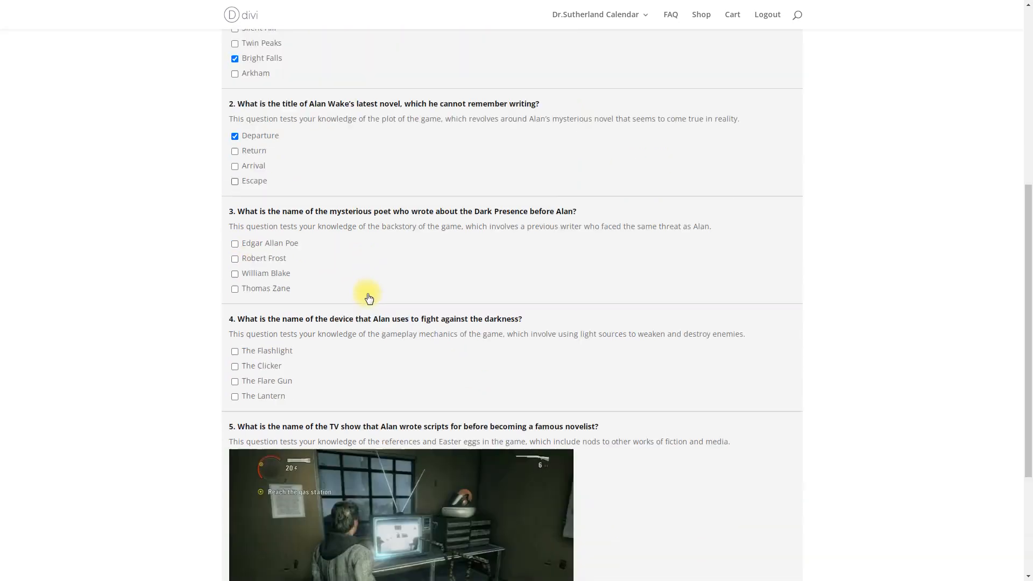
left_click(234, 244)
scroll(460, 251, "down", 2)
left_click(235, 214)
scroll(370, 233, "down", 1)
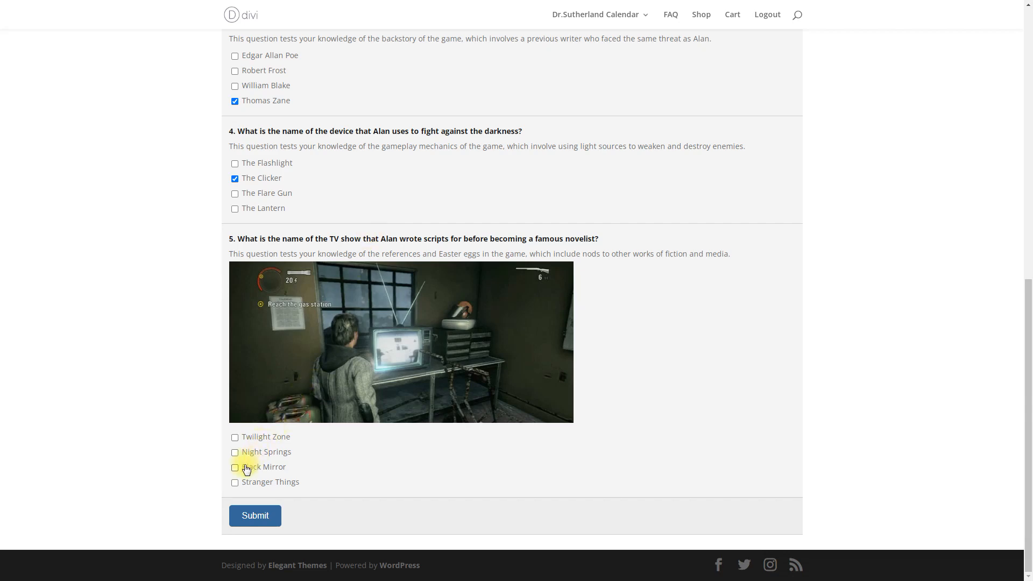
left_click(234, 453)
left_click(269, 517)
Review the 80% results and the Bright Falls image, then email the quiz result
scroll(266, 518, "down", 8)
scroll(269, 517, "up", 4)
scroll(275, 515, "up", 6)
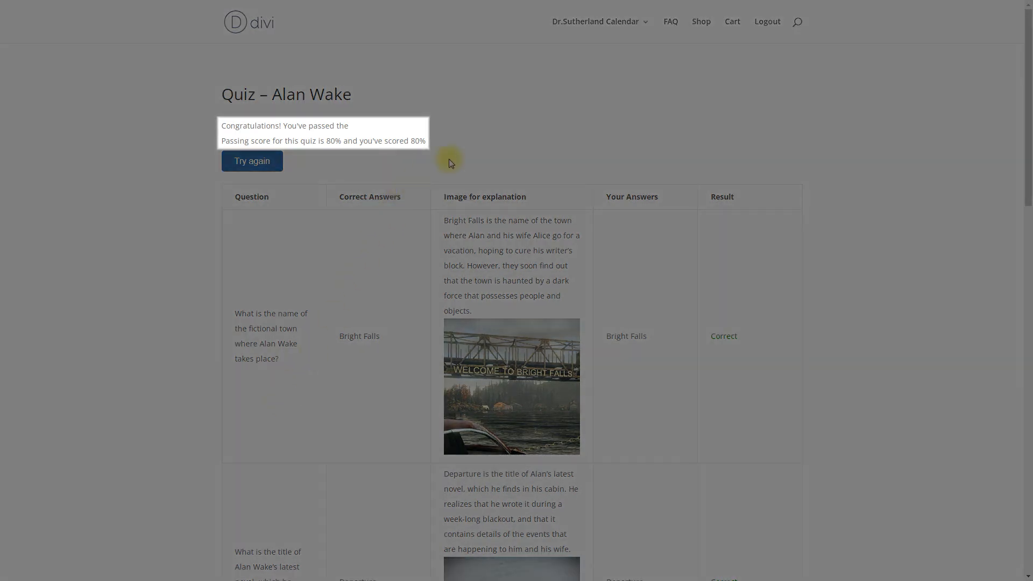
scroll(455, 147, "down", 2)
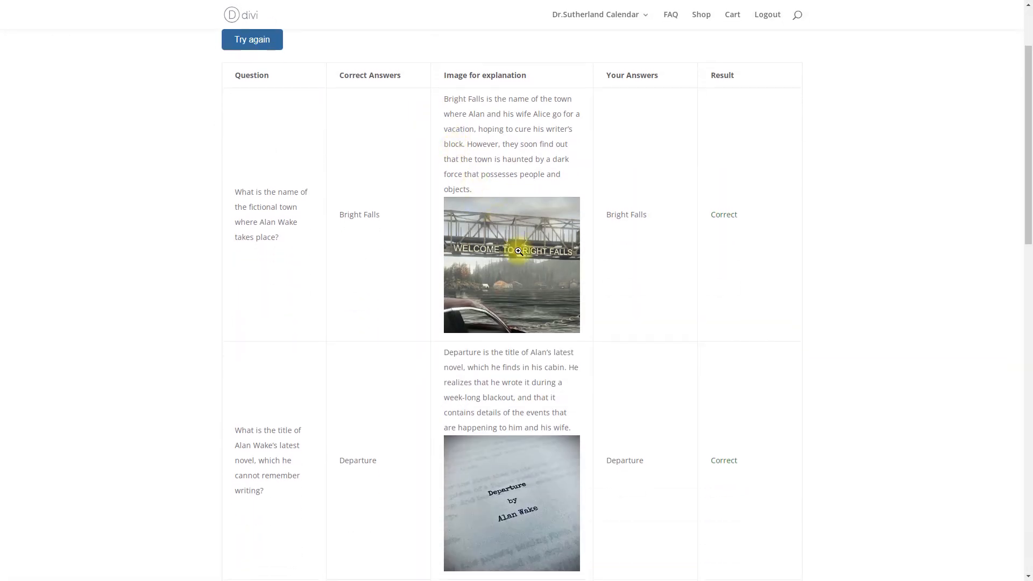
left_click(518, 251)
left_click(518, 252)
scroll(643, 268, "down", 3)
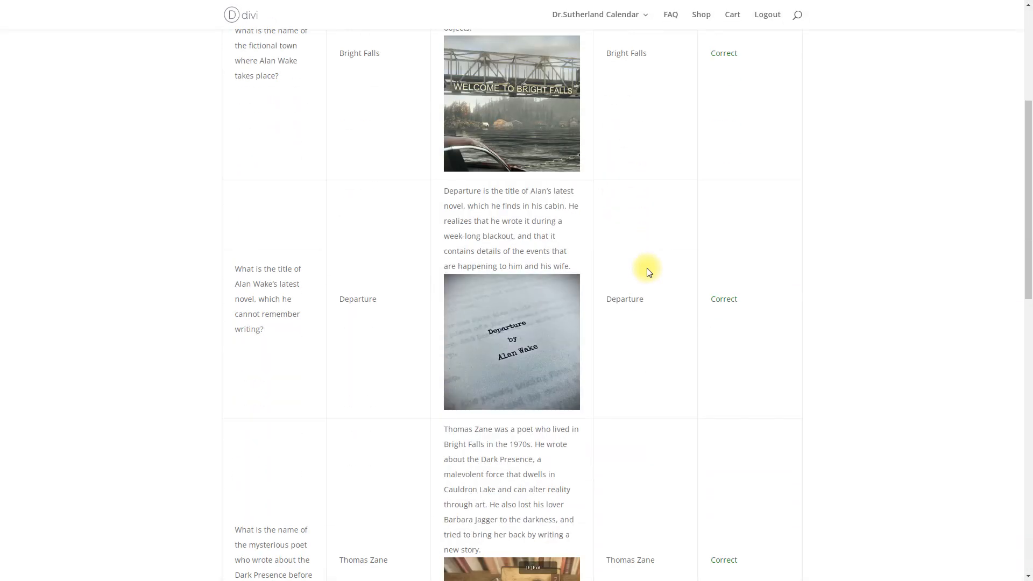
scroll(647, 268, "down", 10)
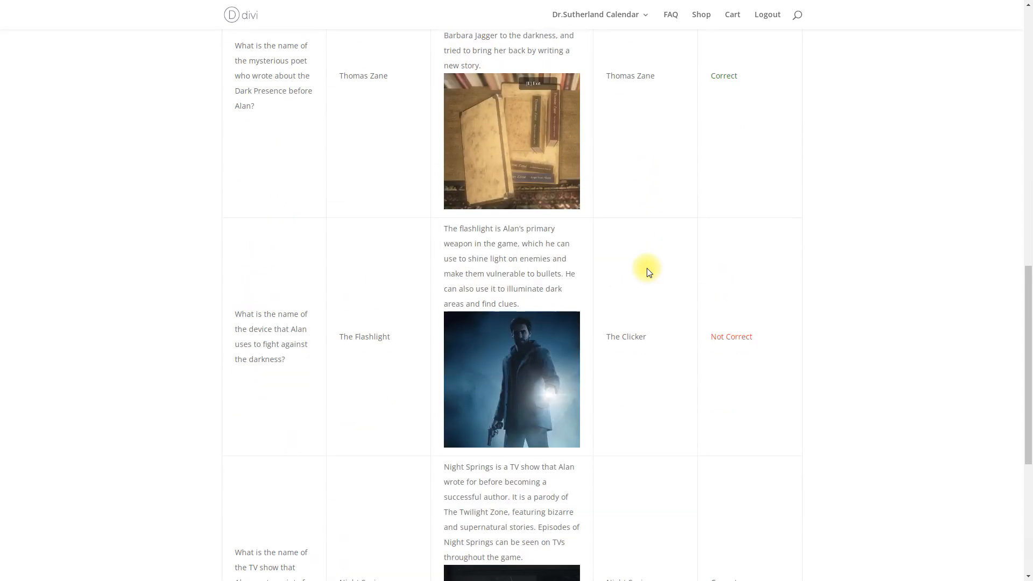
scroll(647, 268, "down", 3)
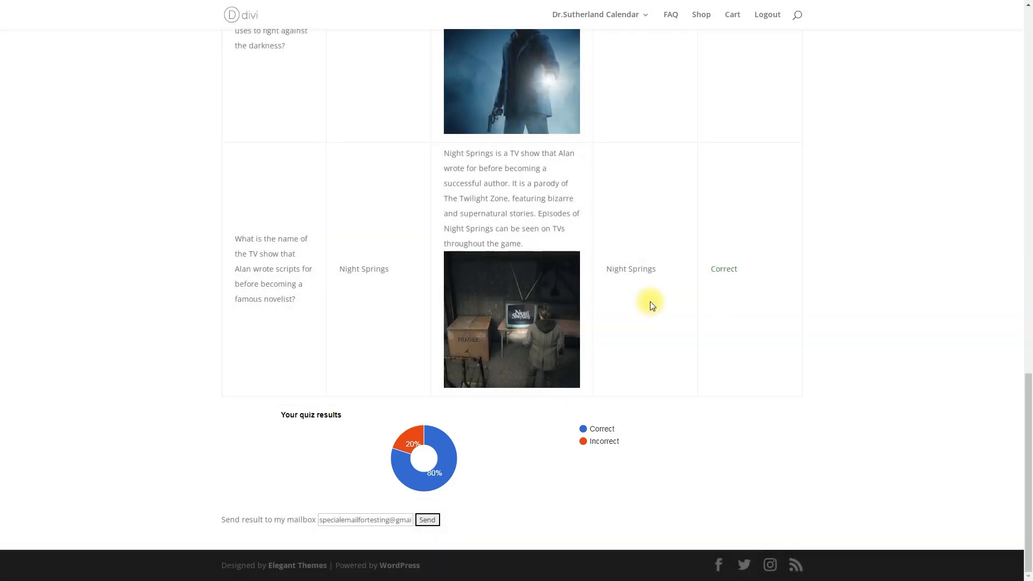
left_click(429, 520)
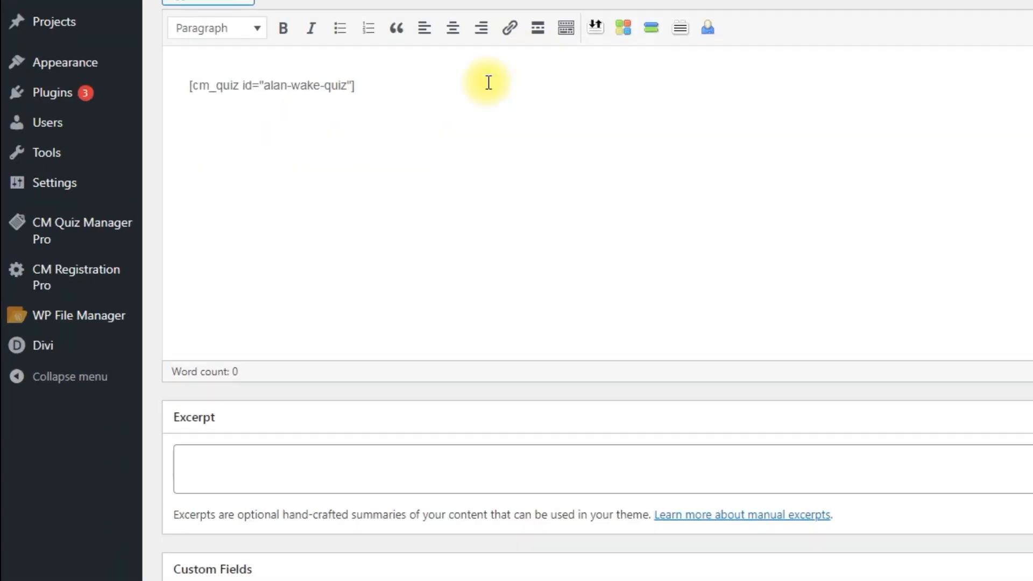
Show the Progress Report grouped by quiz, leaving the quiz, user and result filters at all
mouse_move(83, 297)
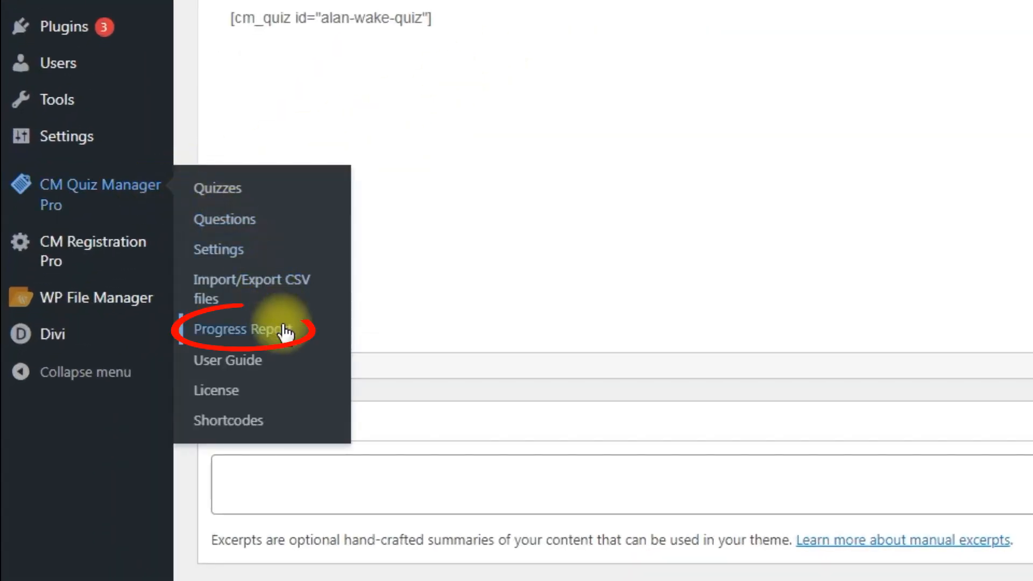
left_click(283, 330)
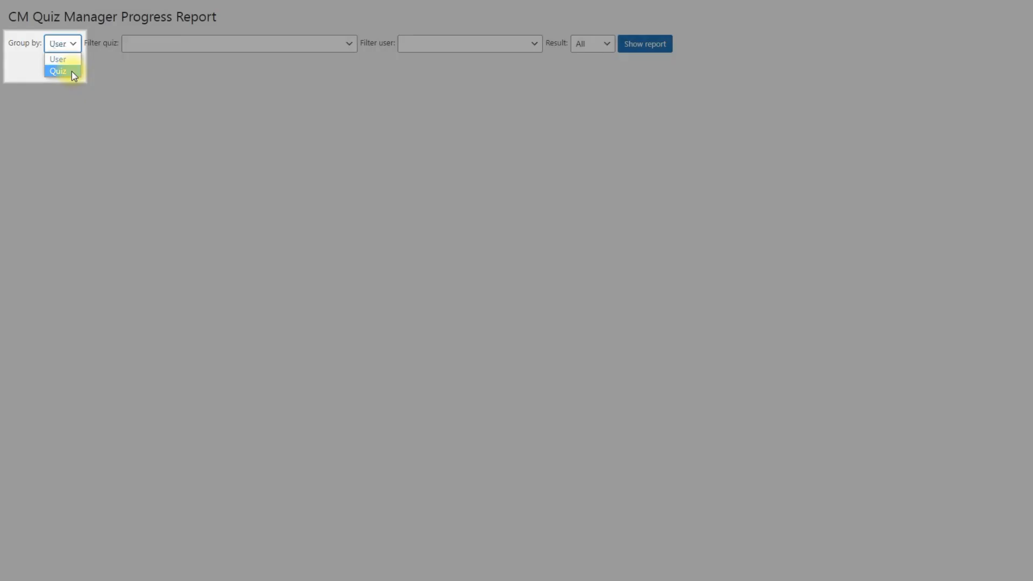
left_click(73, 71)
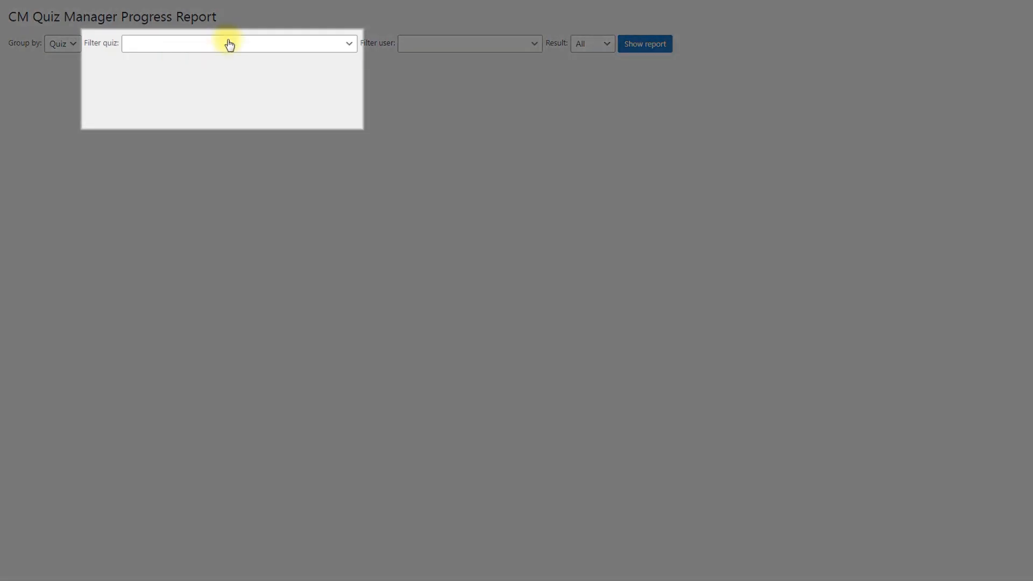
left_click(228, 44)
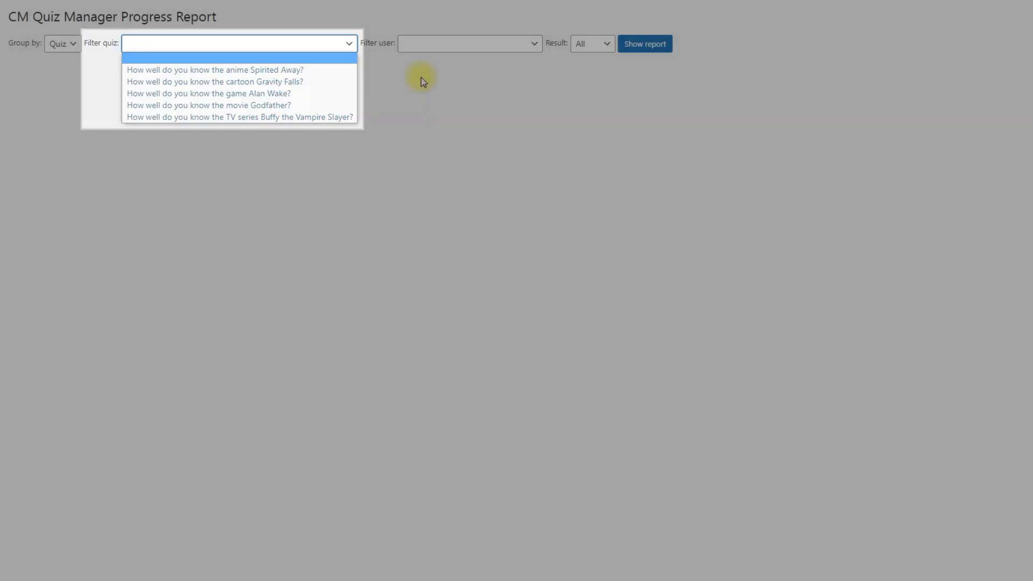
left_click(422, 81)
left_click(456, 50)
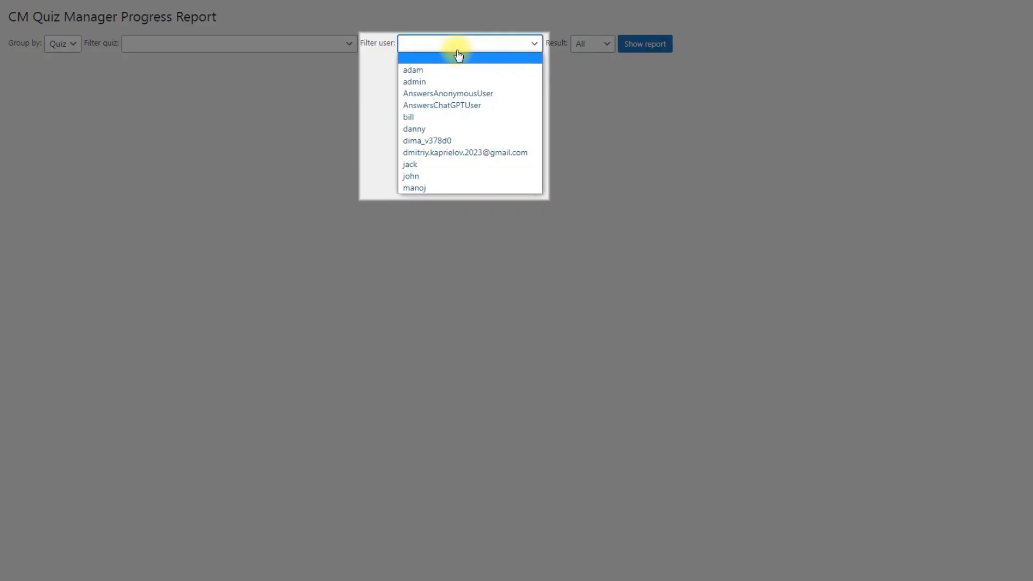
left_click(557, 70)
left_click(600, 49)
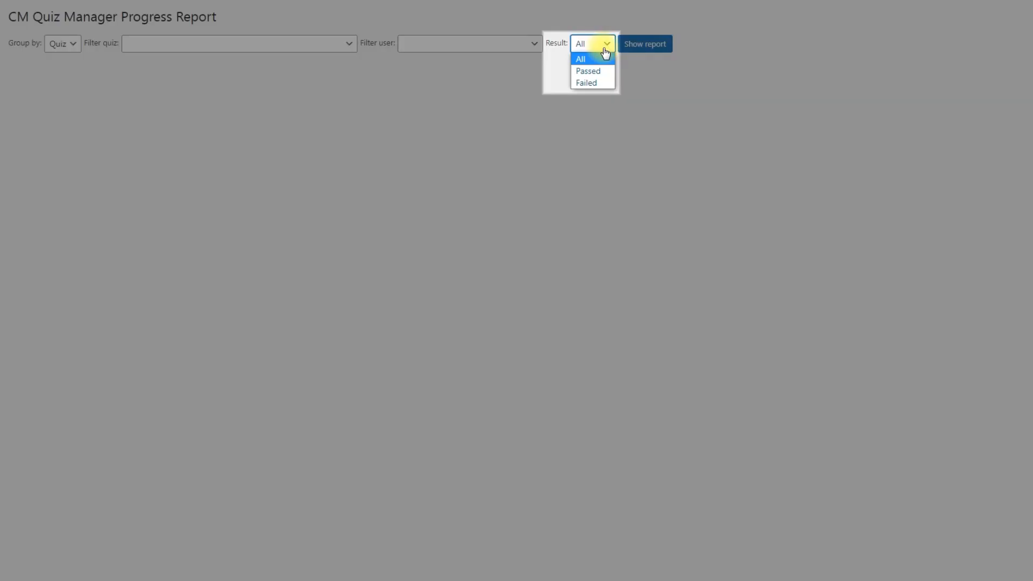
left_click(646, 79)
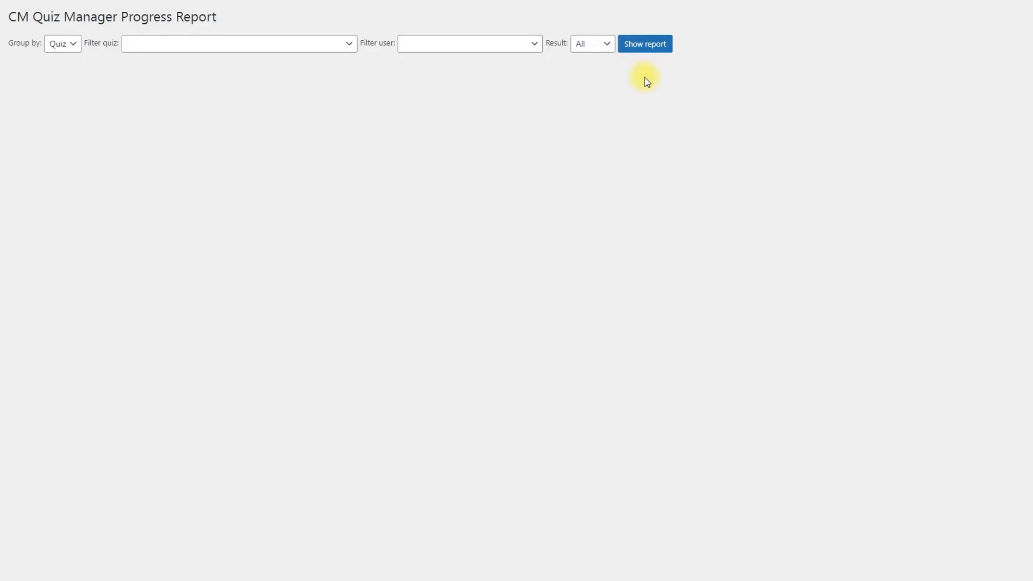
left_click(645, 49)
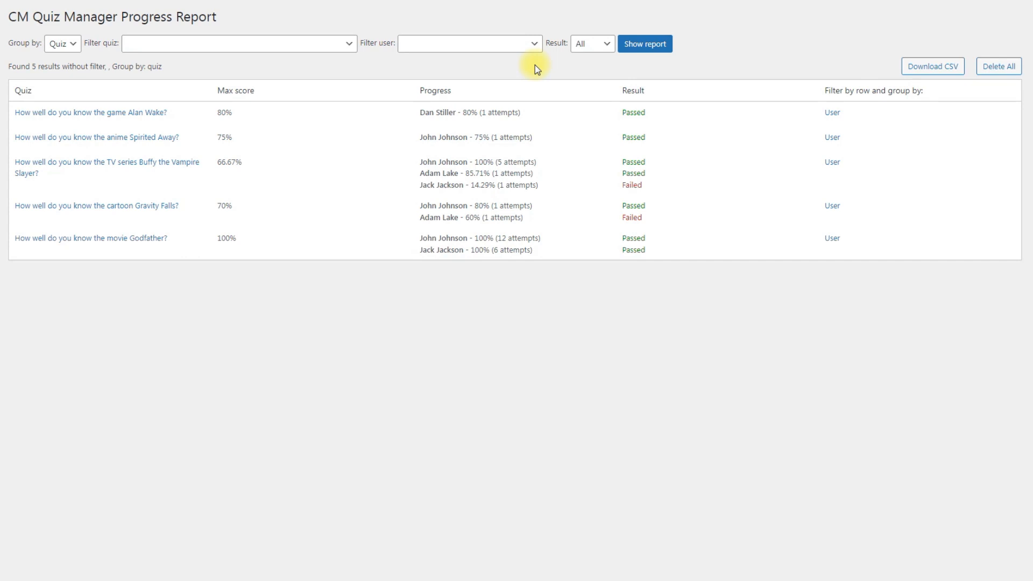
Regroup the Progress Report by user and show the report
left_click(65, 44)
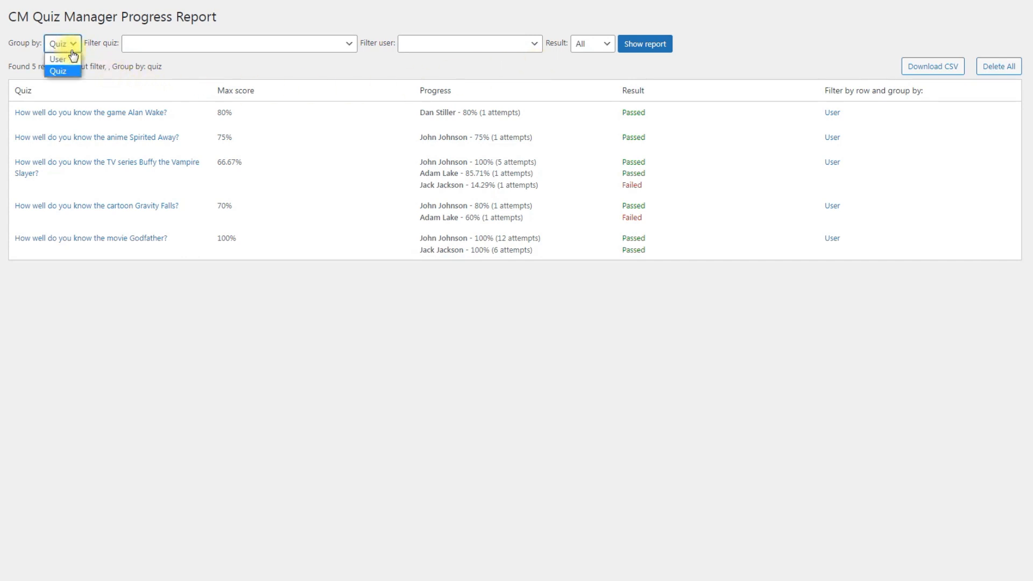
left_click(75, 60)
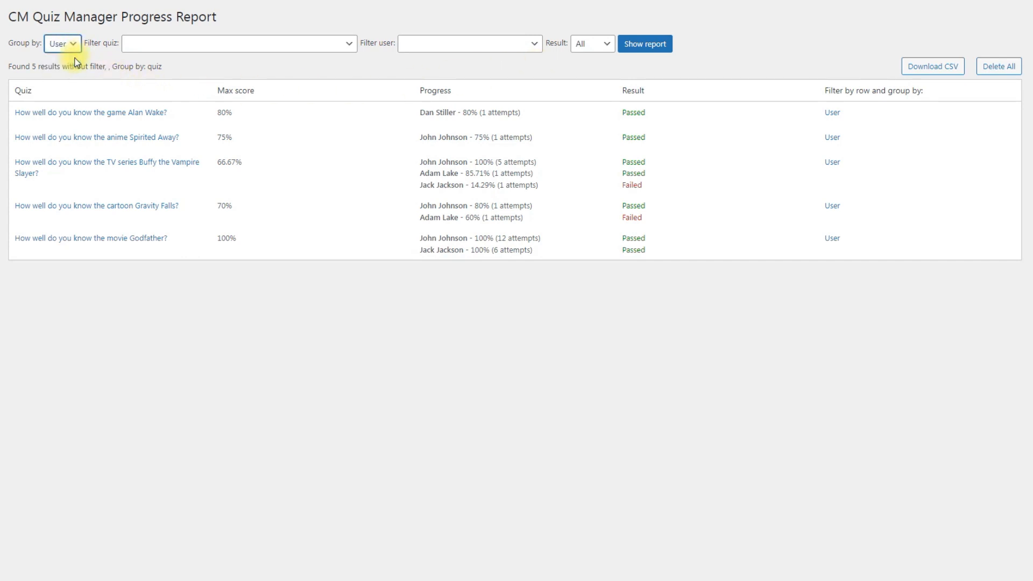
left_click(649, 46)
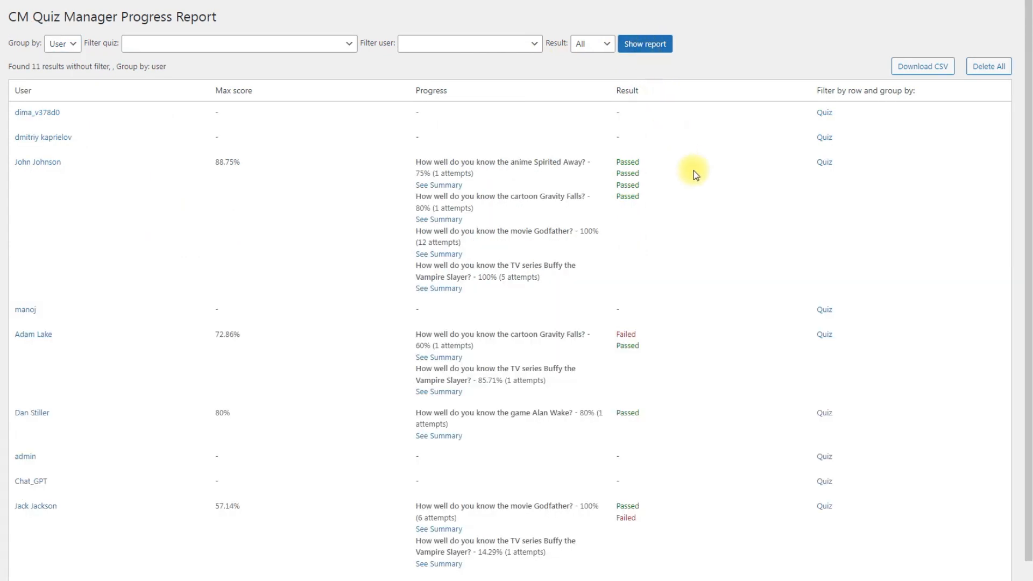
scroll(693, 170, "down", 1)
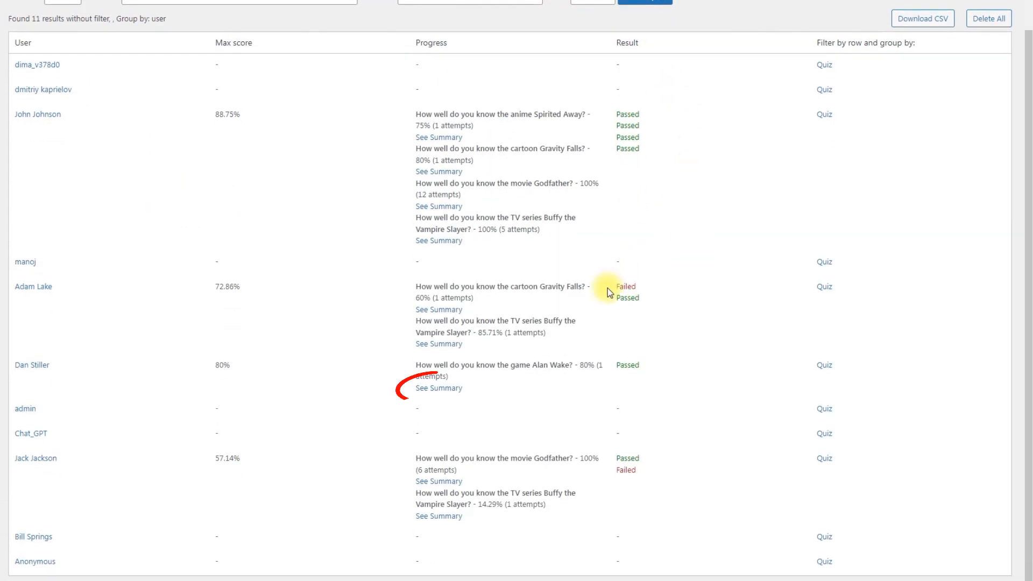
View the Alan Wake attempt's answer summary, then return and reload the user-grouped report
left_click(438, 388)
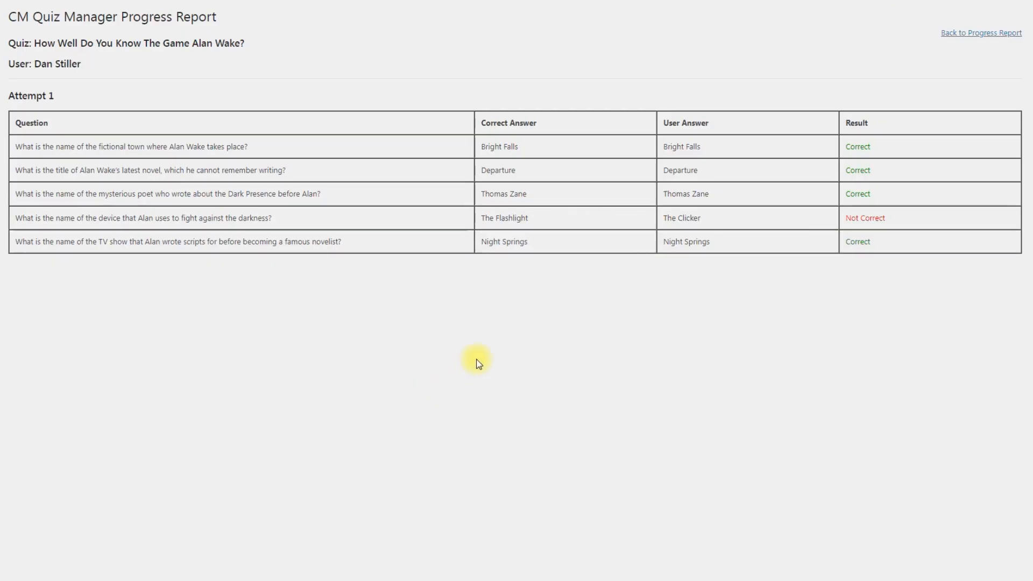
left_click(966, 36)
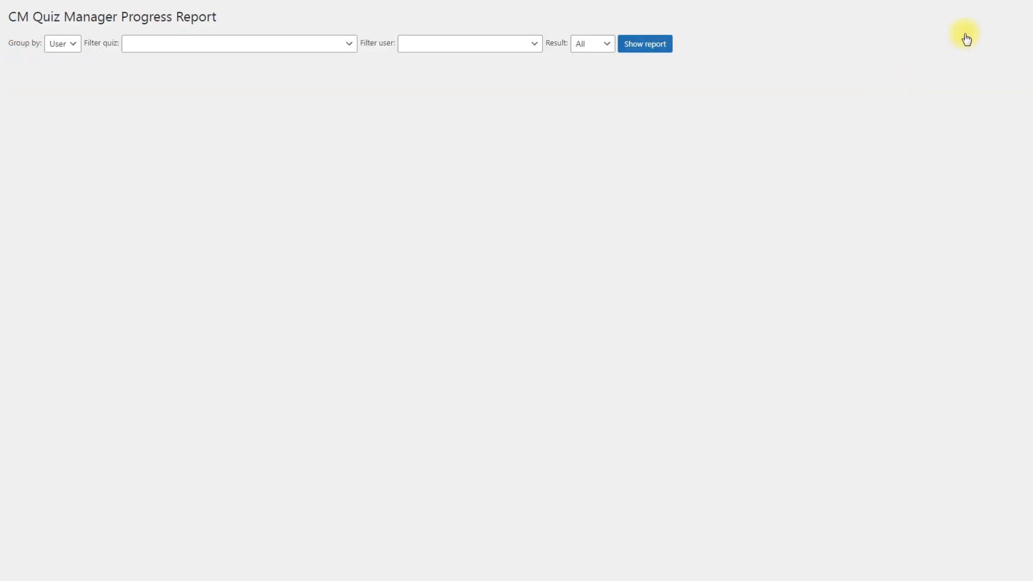
left_click(664, 47)
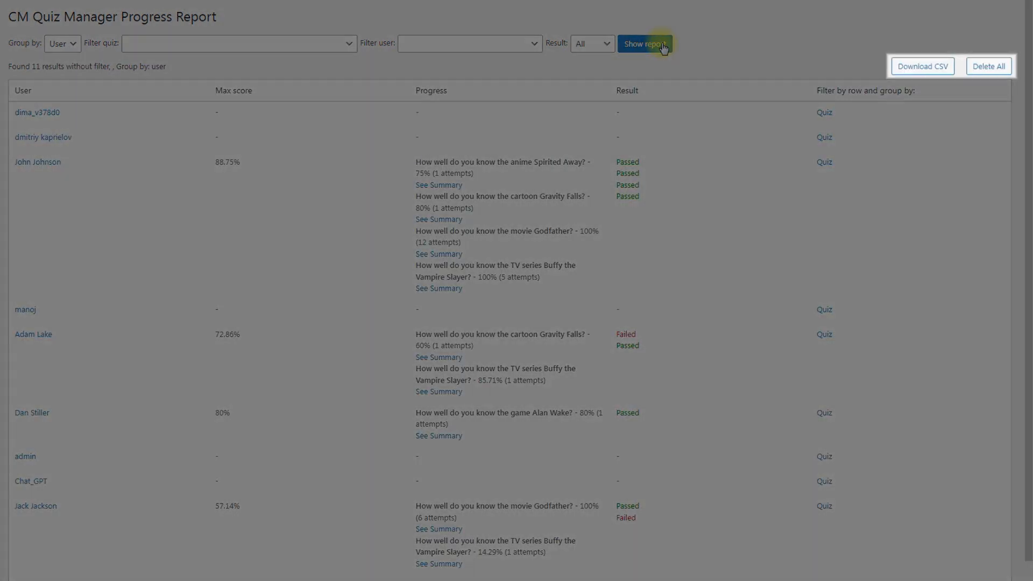